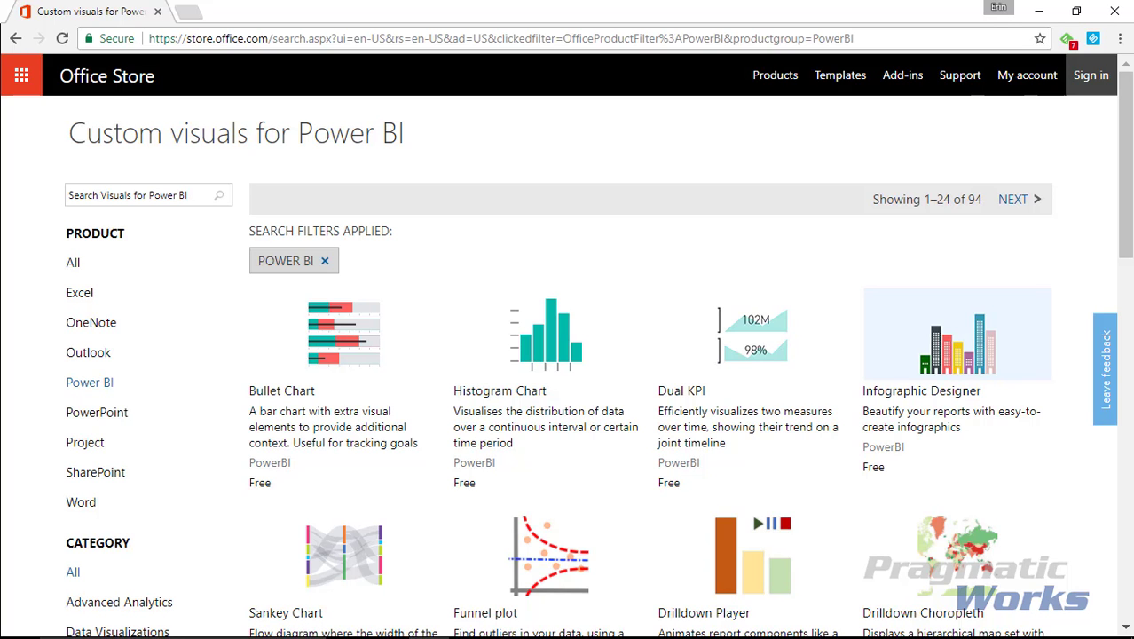
Step: Open the Drilldown Choropleth visual's details page from the Power BI custom visuals in the Office Store
{"action": "scroll", "coordinate": [817, 392], "scroll_direction": "down", "scroll_amount": 3}
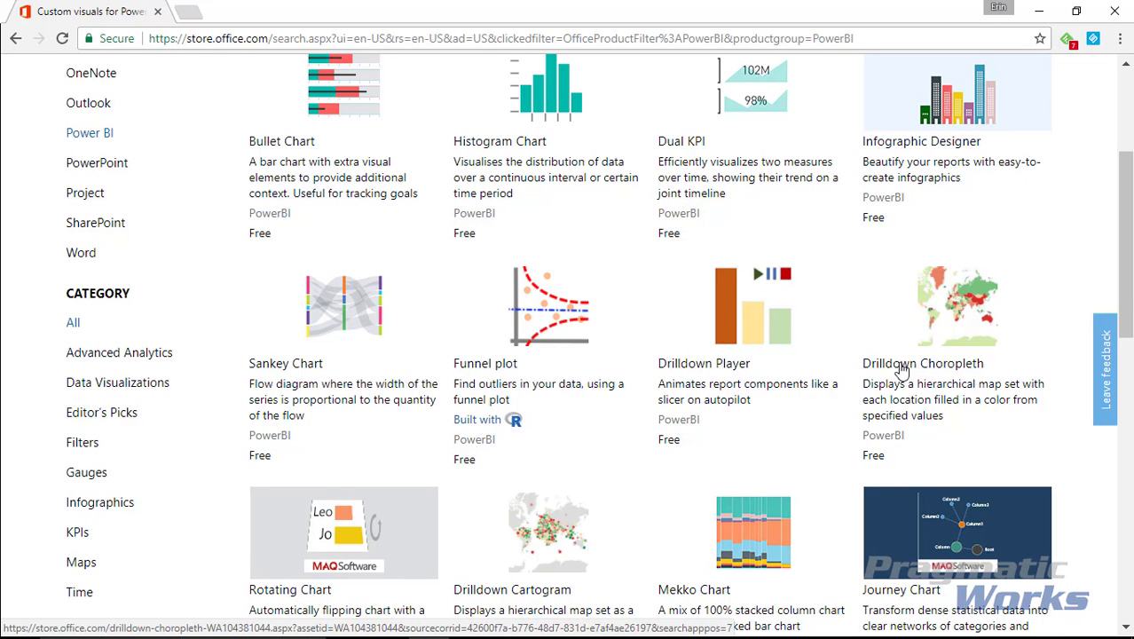
{"action": "left_click", "coordinate": [874, 371]}
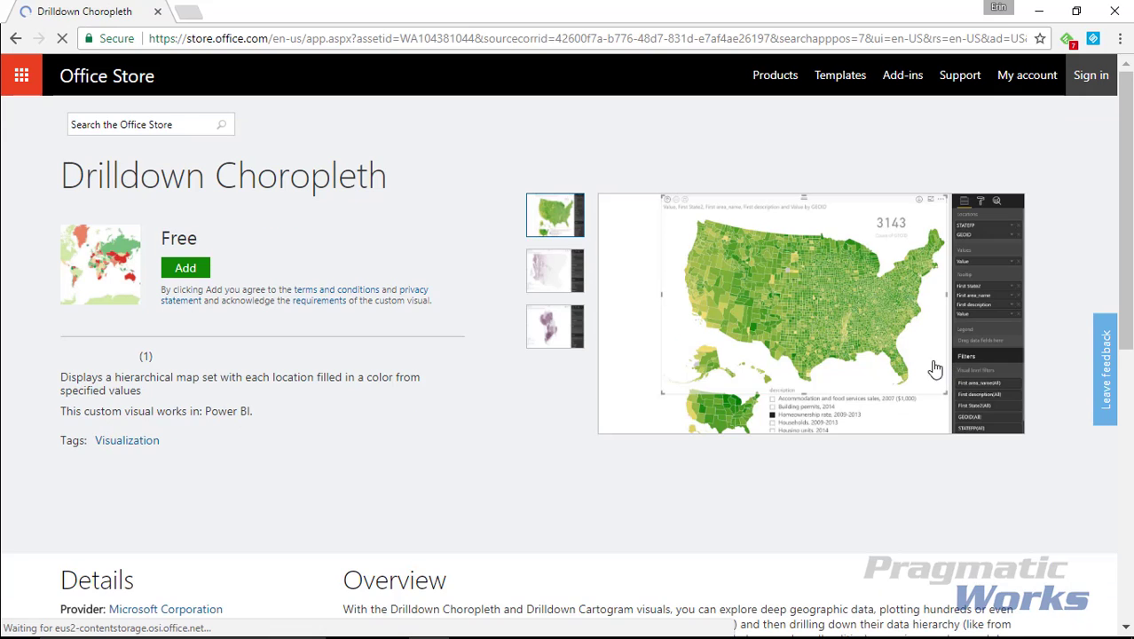
{"action": "left_click", "coordinate": [186, 275]}
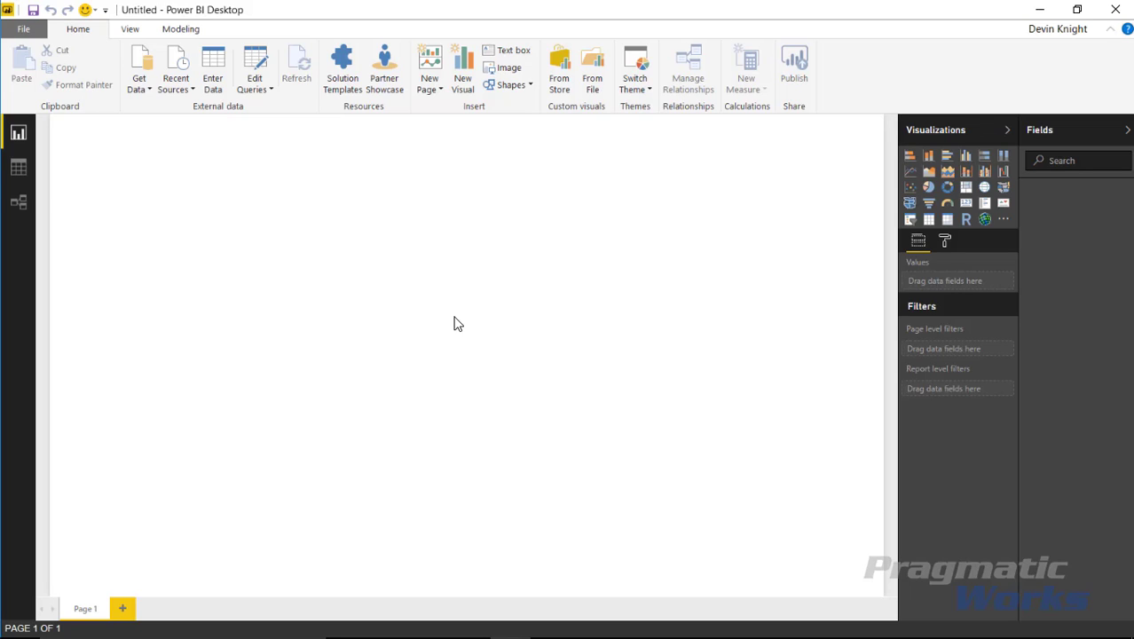
{"action": "left_click", "coordinate": [557, 82]}
{"action": "left_click", "coordinate": [1004, 221]}
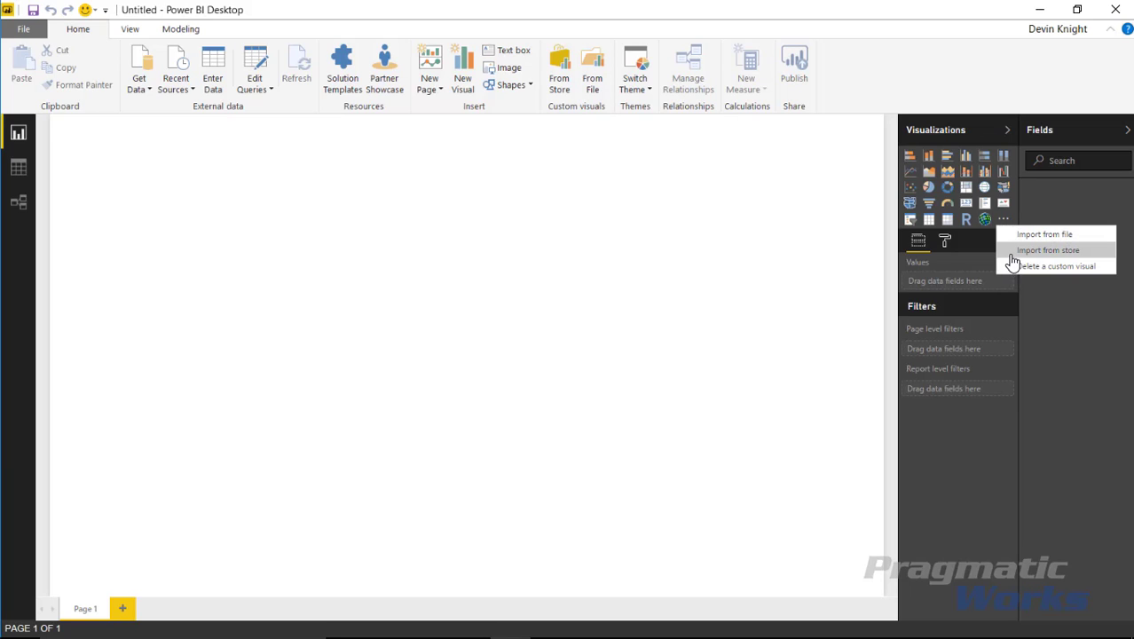
{"action": "left_click", "coordinate": [592, 173]}
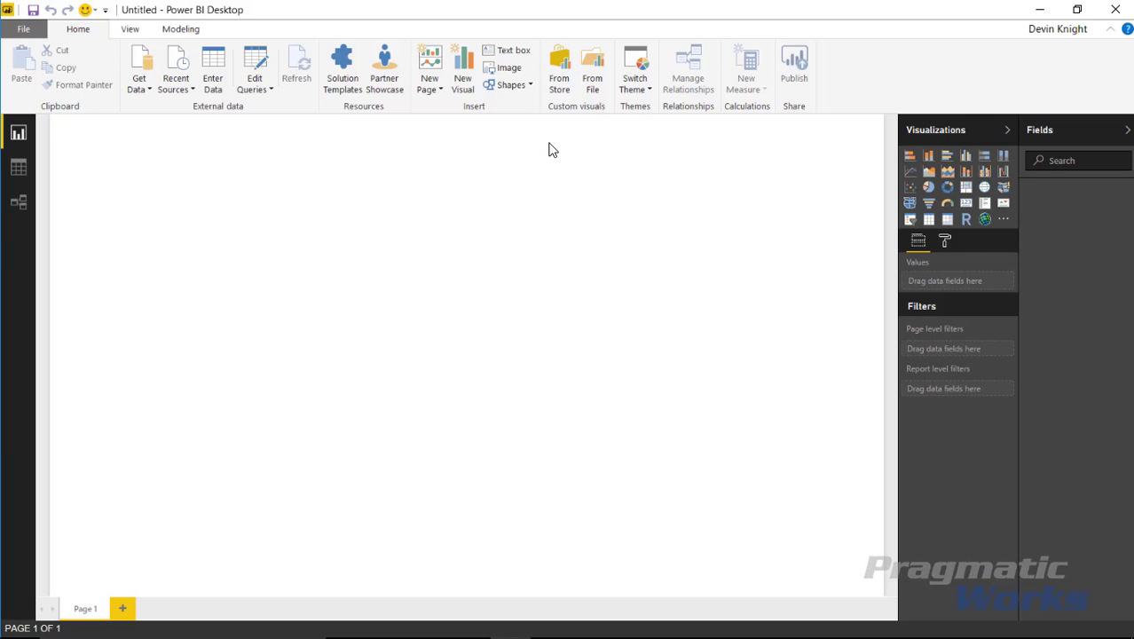
Step: Search the custom visuals store for "choropleth" and import the Drilldown Choropleth visual into the report
{"action": "left_click", "coordinate": [559, 78]}
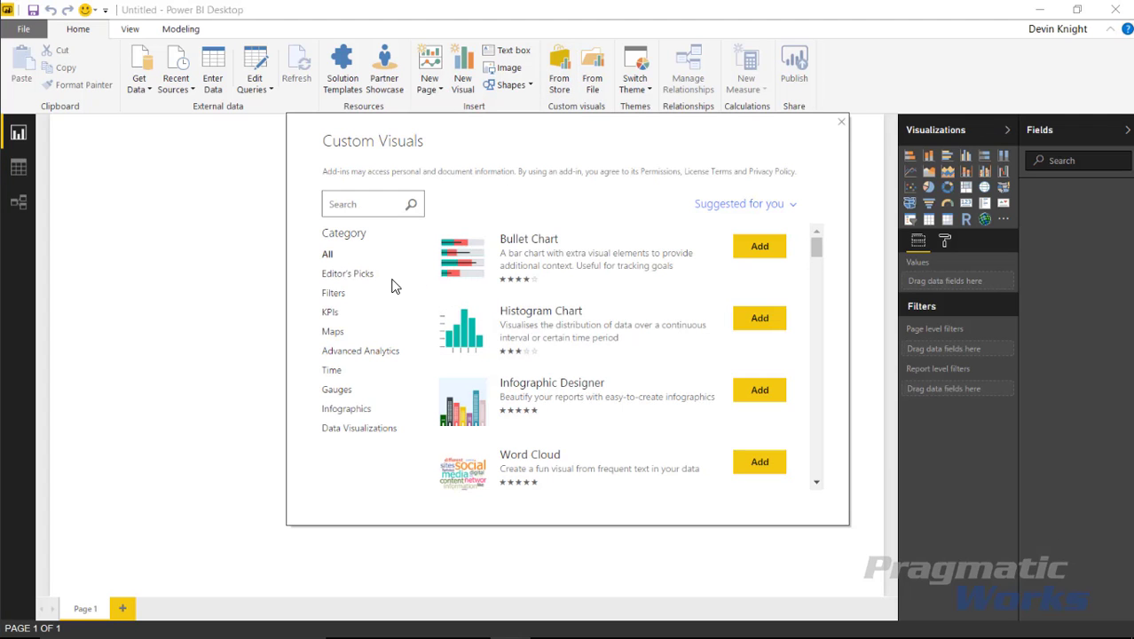
{"action": "left_click_drag", "start_coordinate": [816, 246], "coordinate": [818, 282]}
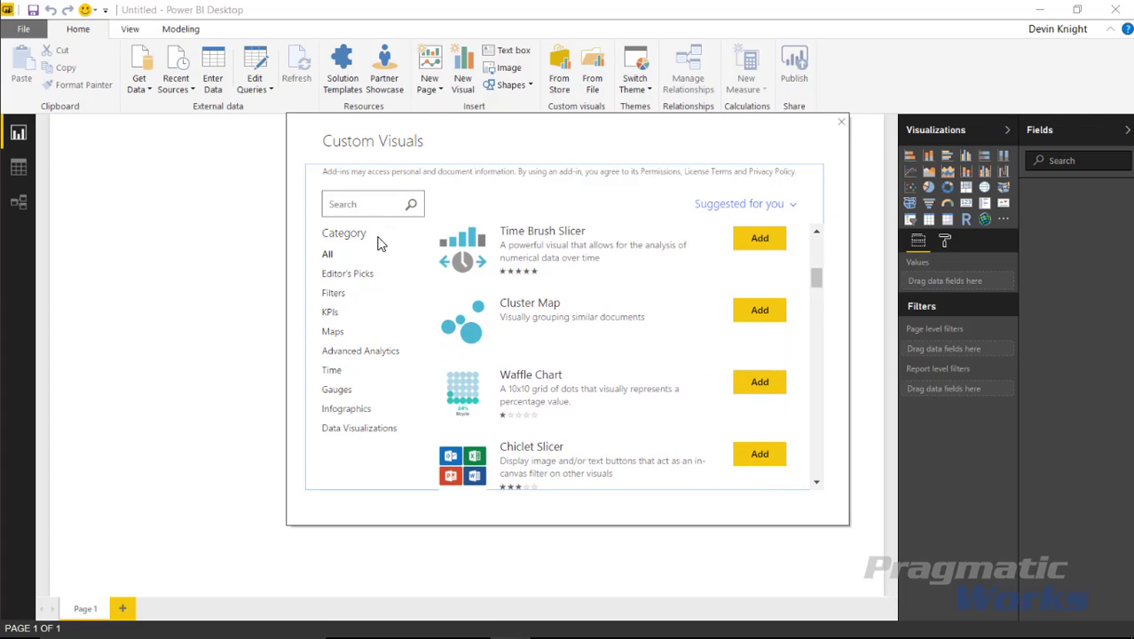
{"action": "left_click", "coordinate": [345, 209]}
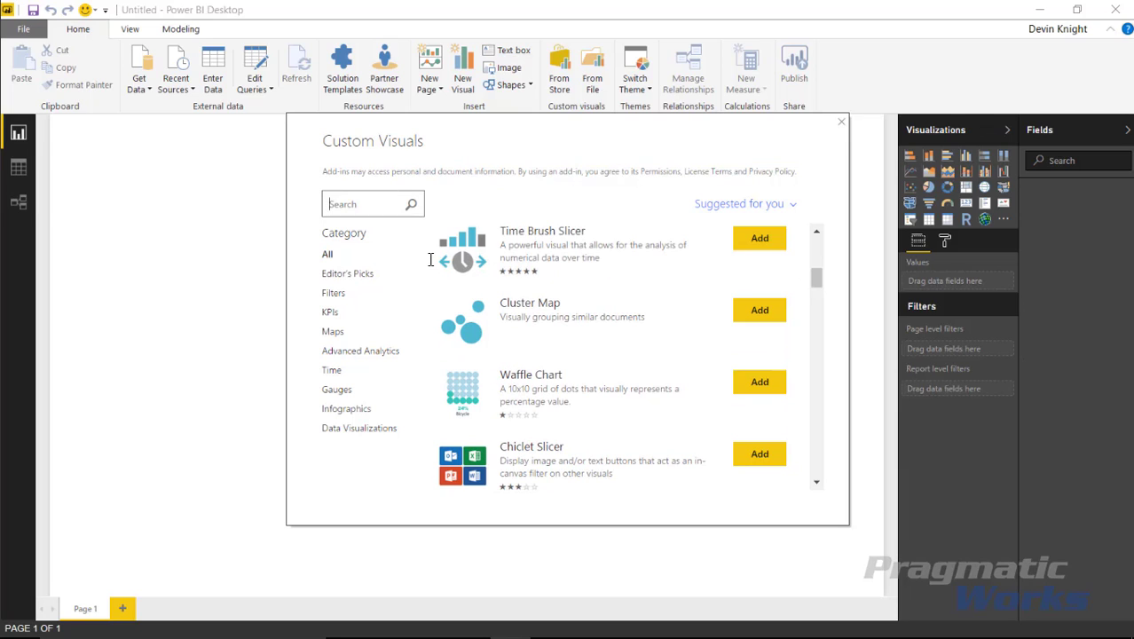
{"action": "type", "text": "choropleth"}
{"action": "key", "text": "Return"}
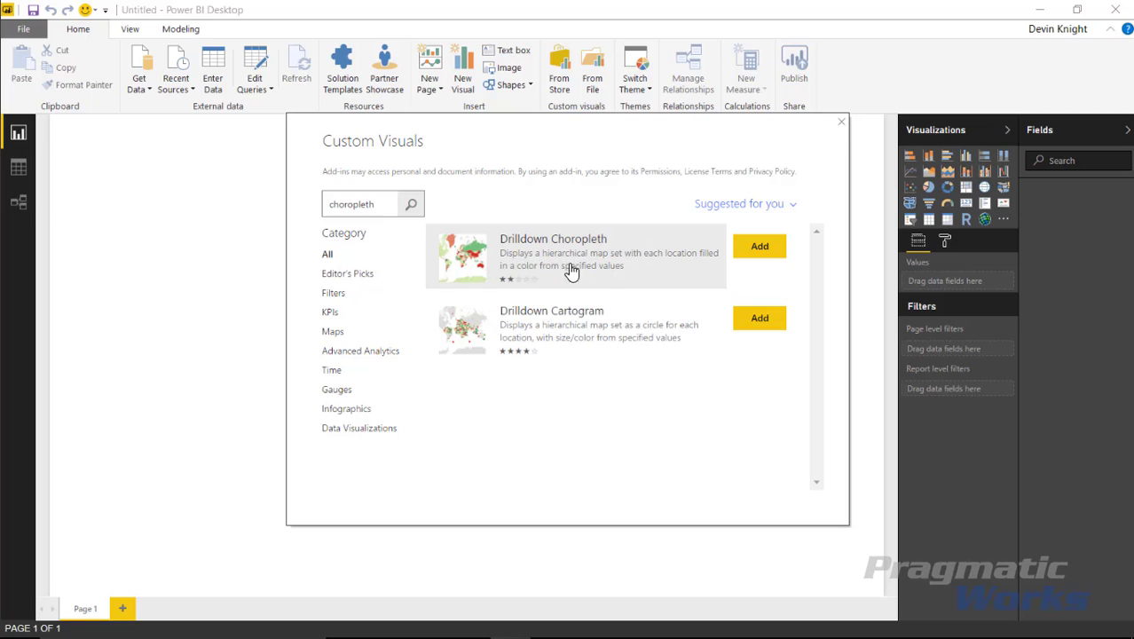
{"action": "left_click", "coordinate": [756, 248]}
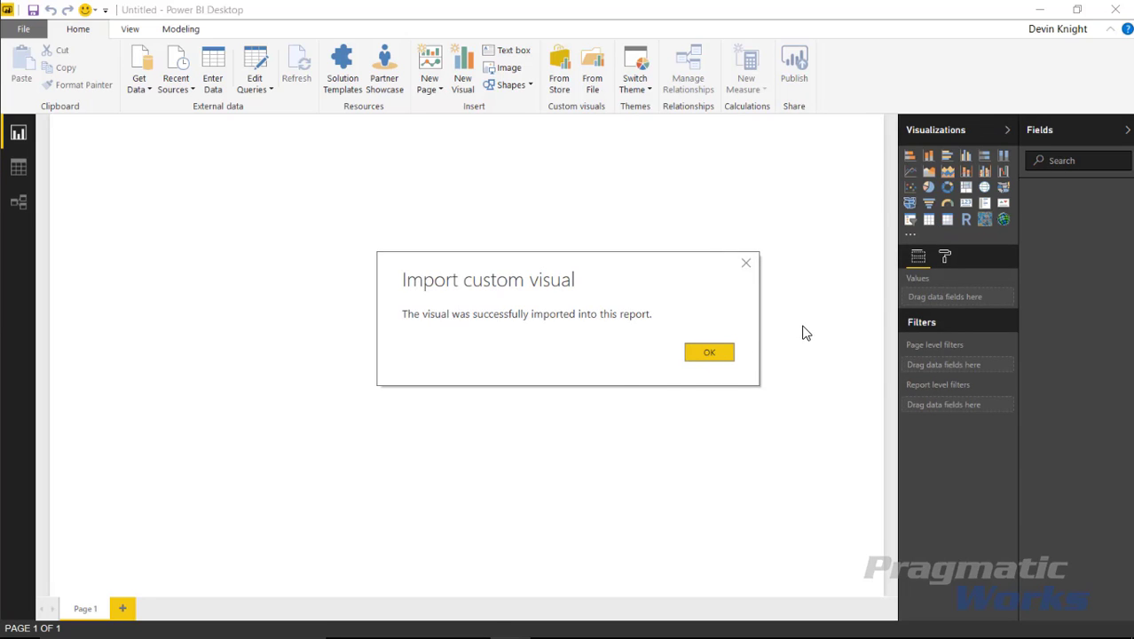
{"action": "left_click", "coordinate": [710, 359]}
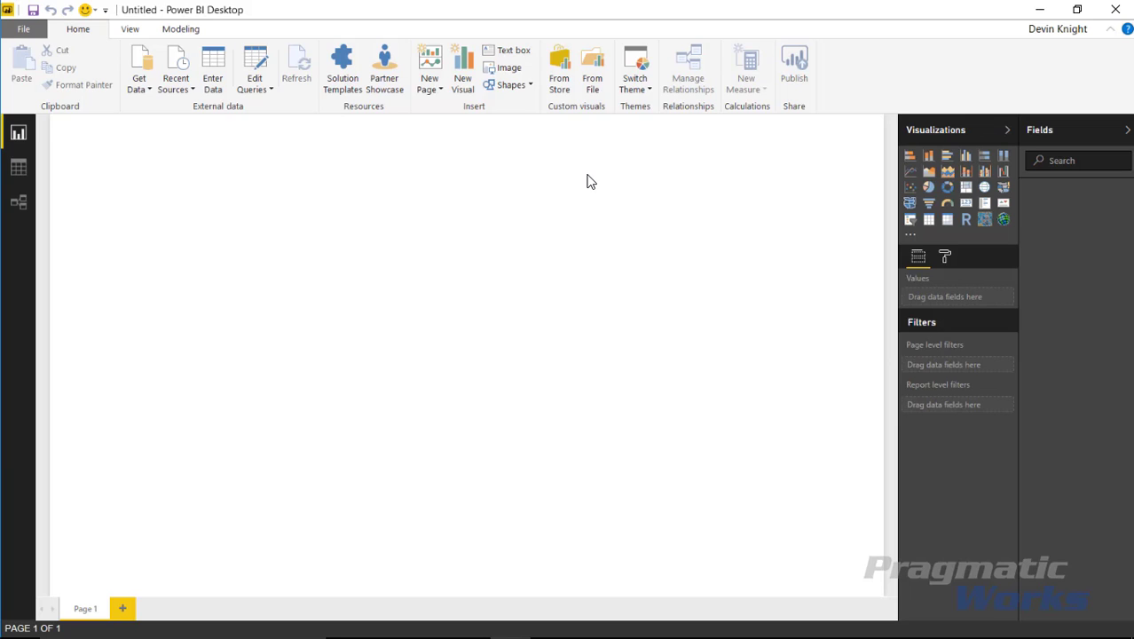
Step: Load the Veterans by County table from the Excel workbook Military Veterans.xlsx in the Power BI Custom Visuals Data folder
{"action": "left_click", "coordinate": [139, 84]}
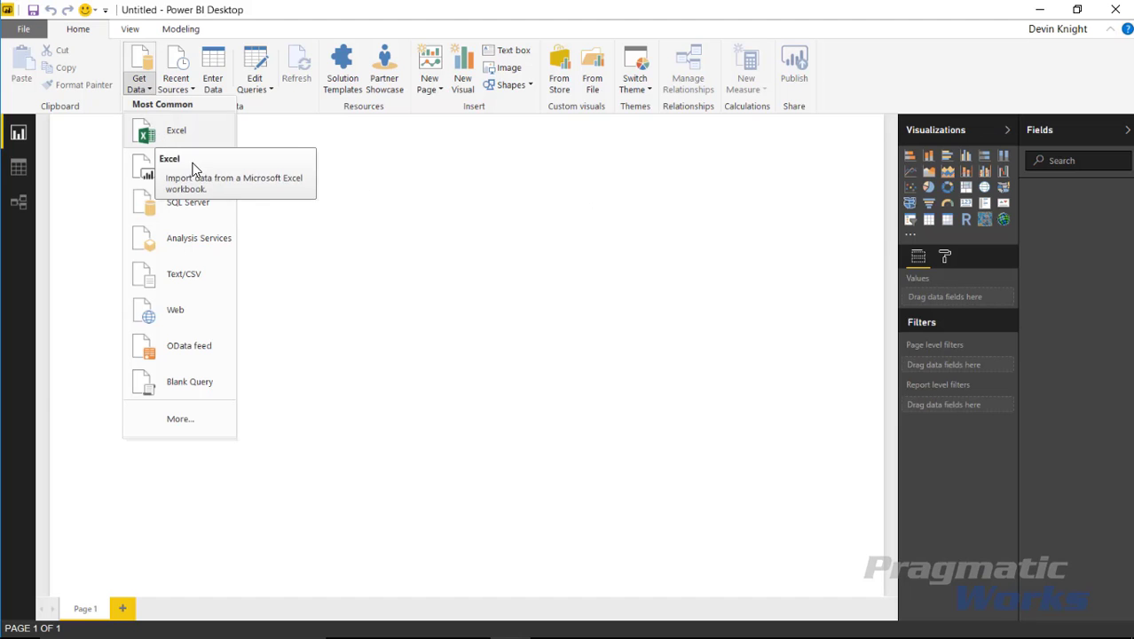
{"action": "left_click", "coordinate": [155, 133]}
{"action": "left_click", "coordinate": [184, 40]}
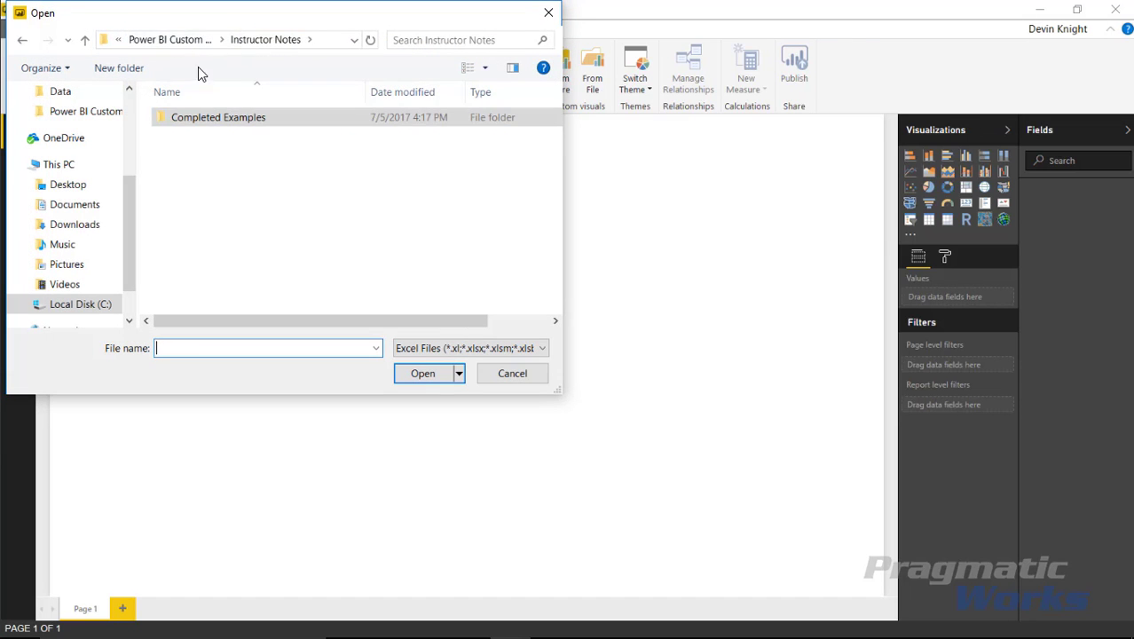
{"action": "left_click", "coordinate": [183, 39]}
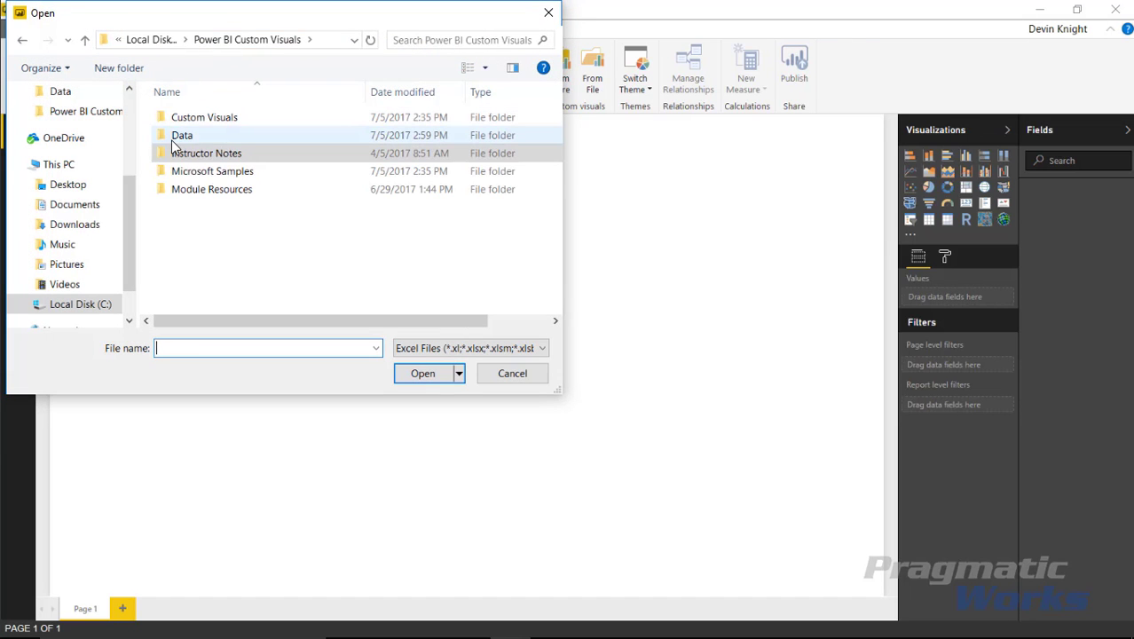
{"action": "left_click", "coordinate": [149, 39]}
{"action": "double_click", "coordinate": [222, 306]}
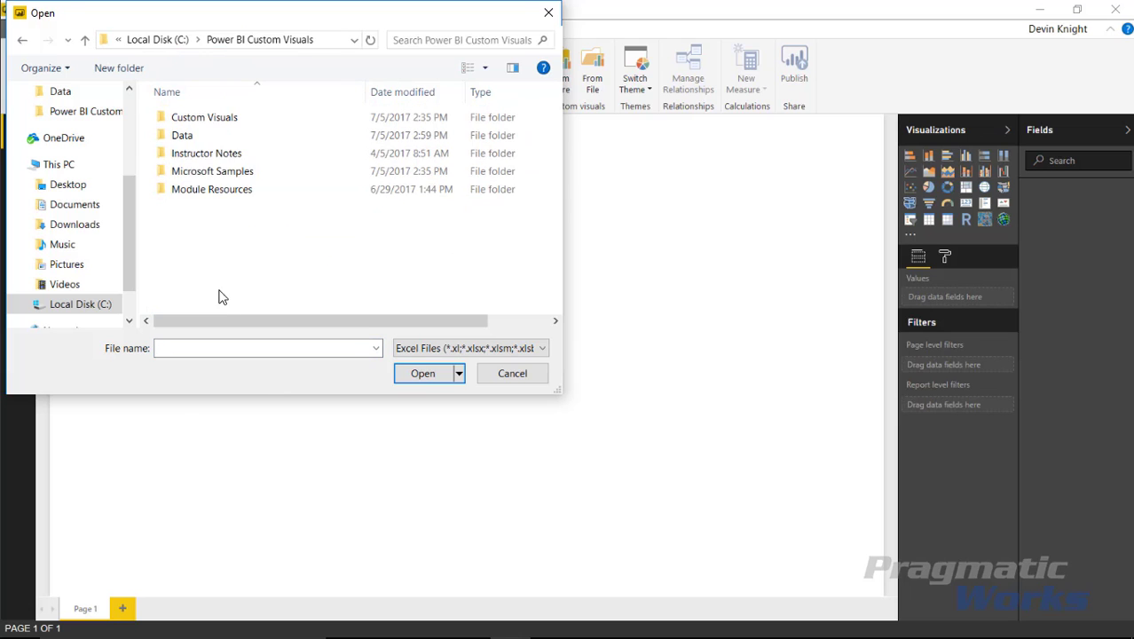
{"action": "double_click", "coordinate": [208, 140]}
{"action": "left_click", "coordinate": [216, 117]}
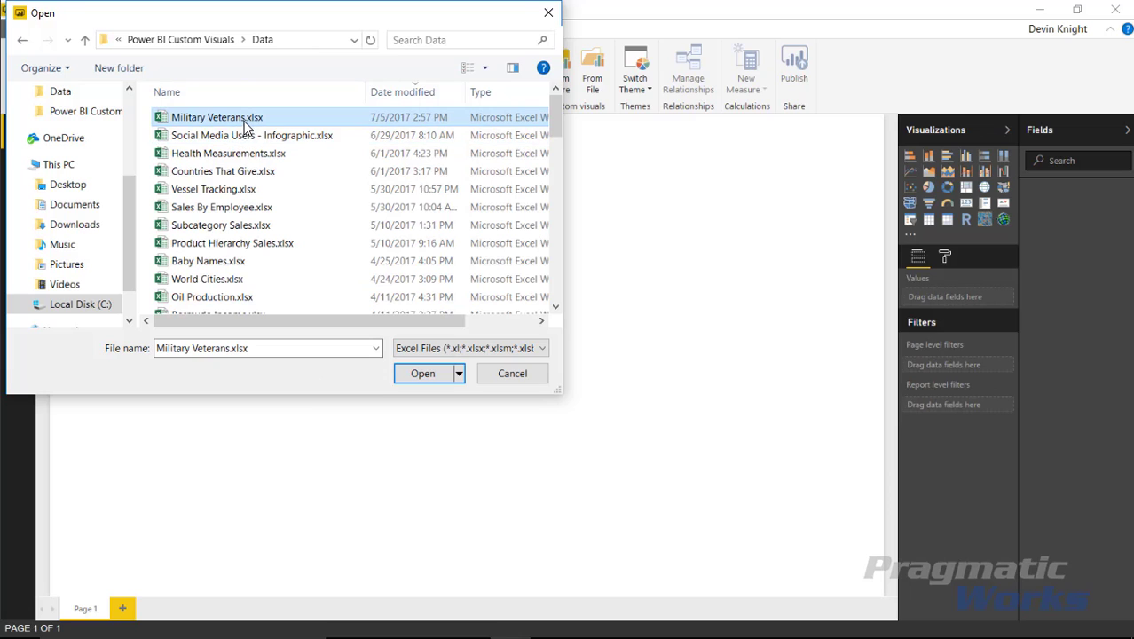
{"action": "left_click", "coordinate": [423, 374]}
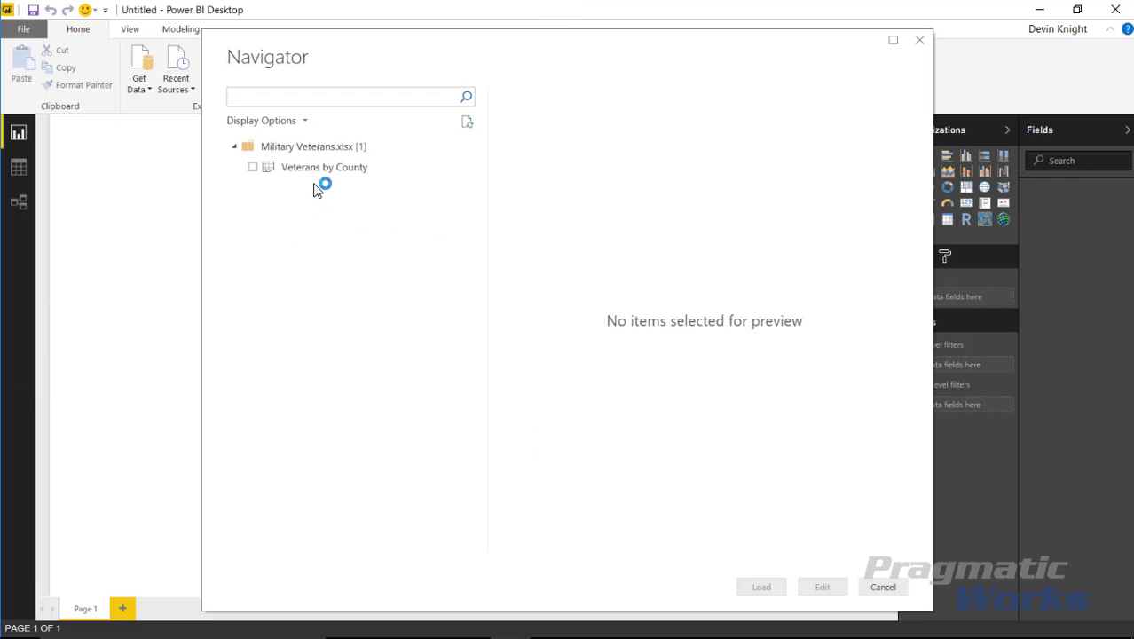
{"action": "left_click", "coordinate": [253, 167]}
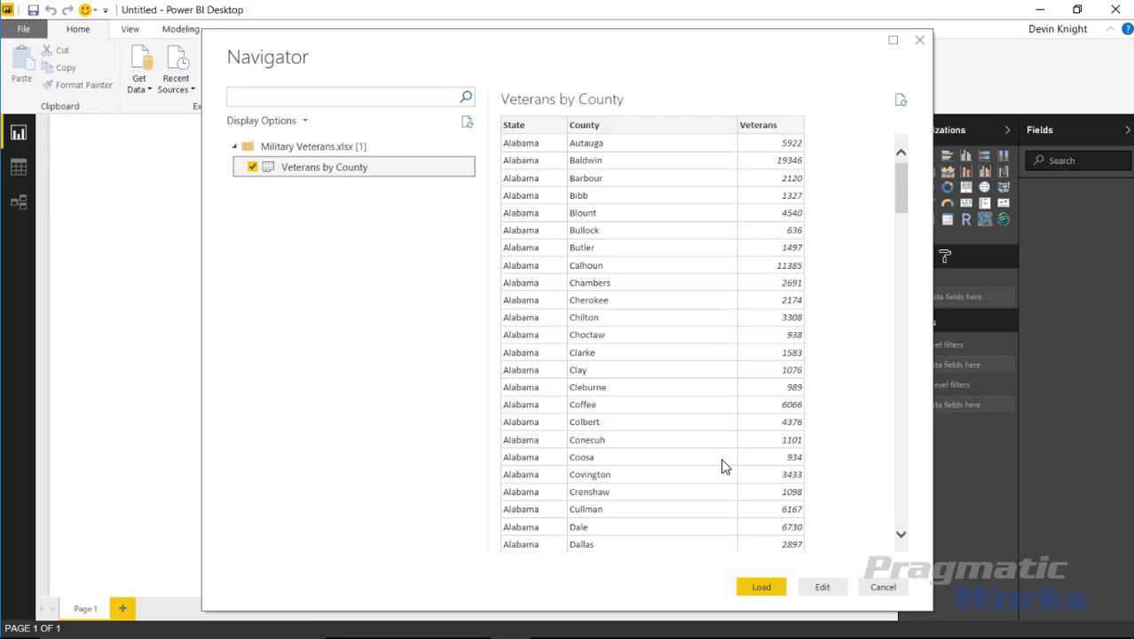
{"action": "left_click", "coordinate": [757, 589]}
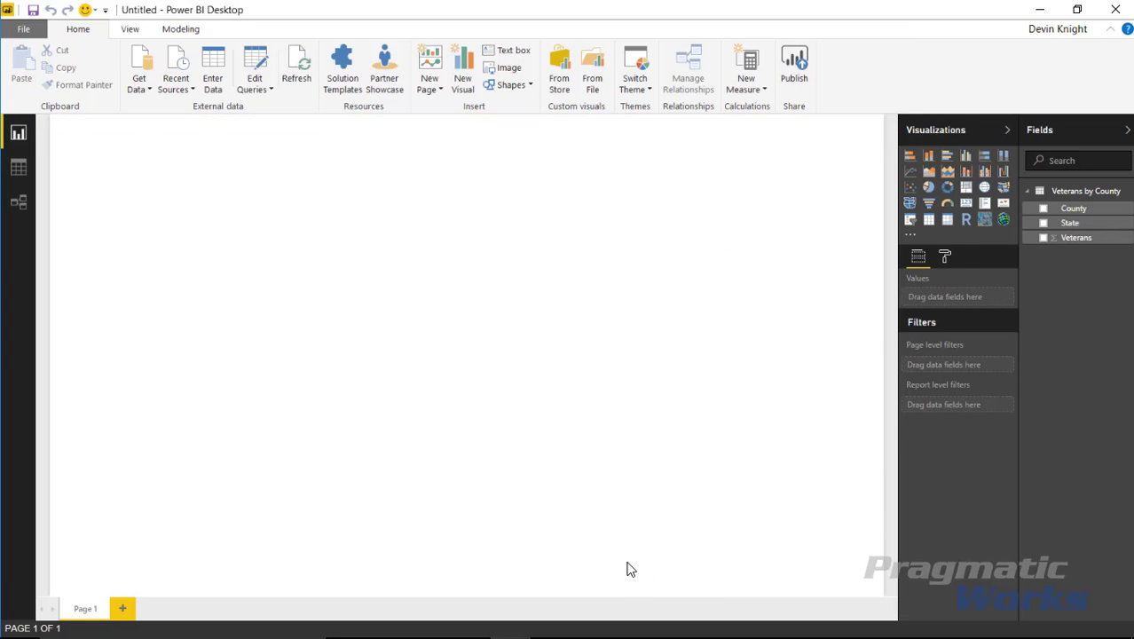
Step: Add a Drilldown Choropleth visual to Page 1 and enlarge it to fill nearly the whole report canvas
{"action": "left_click", "coordinate": [984, 222]}
{"action": "left_click_drag", "start_coordinate": [236, 321], "coordinate": [881, 592]}
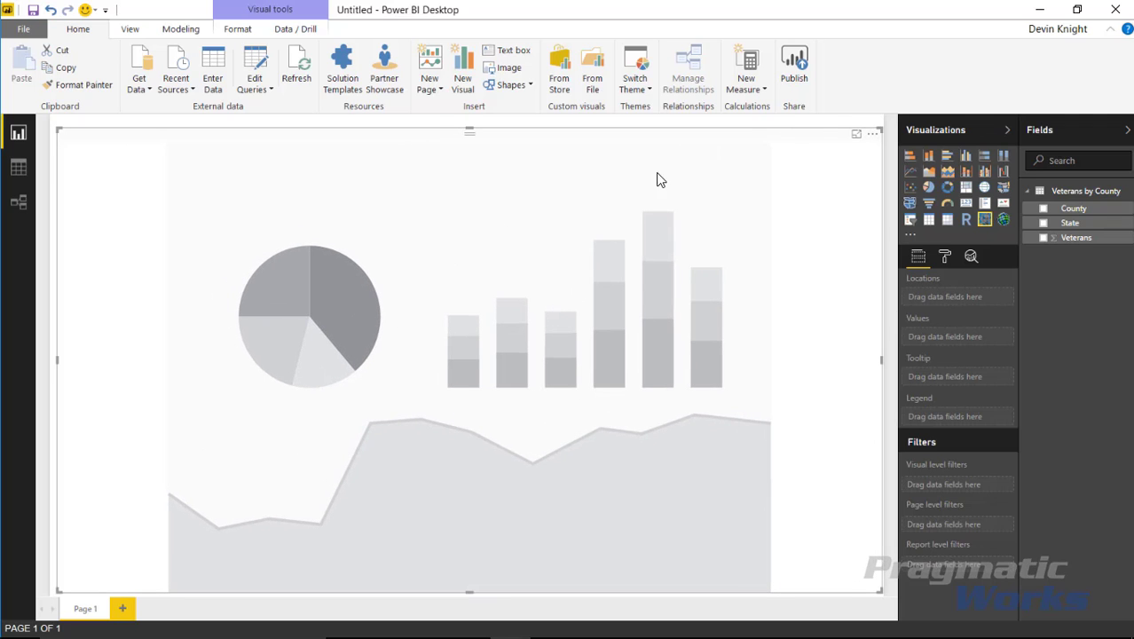
{"action": "left_click_drag", "start_coordinate": [880, 131], "coordinate": [884, 116]}
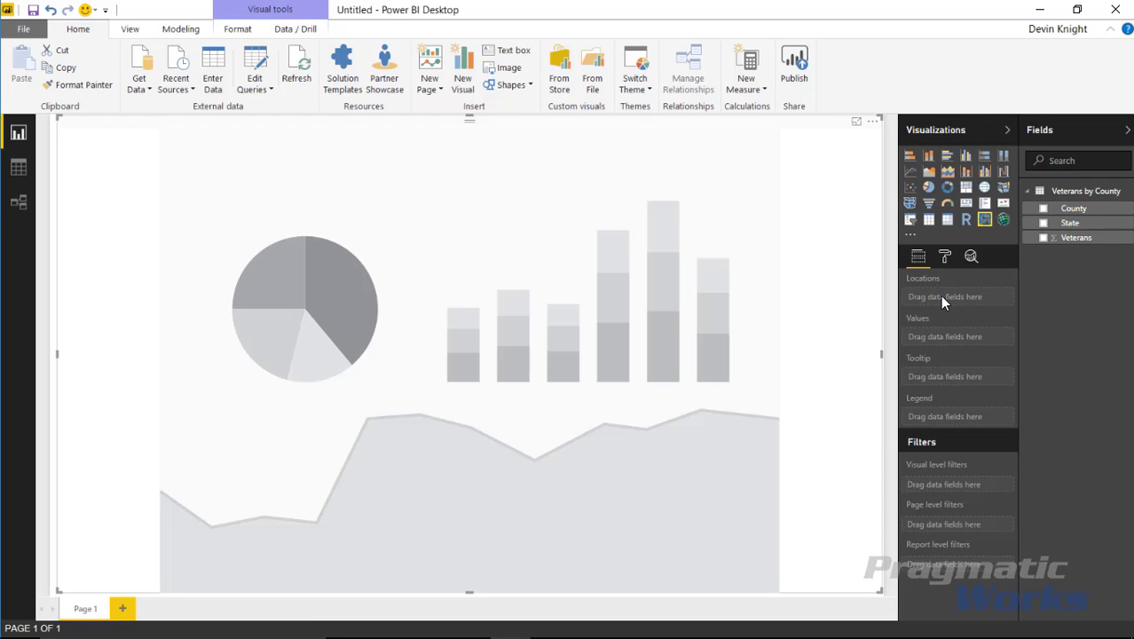
Step: Assign State above County as the visual's Locations and Veterans as its Values
{"action": "left_click", "coordinate": [1044, 208]}
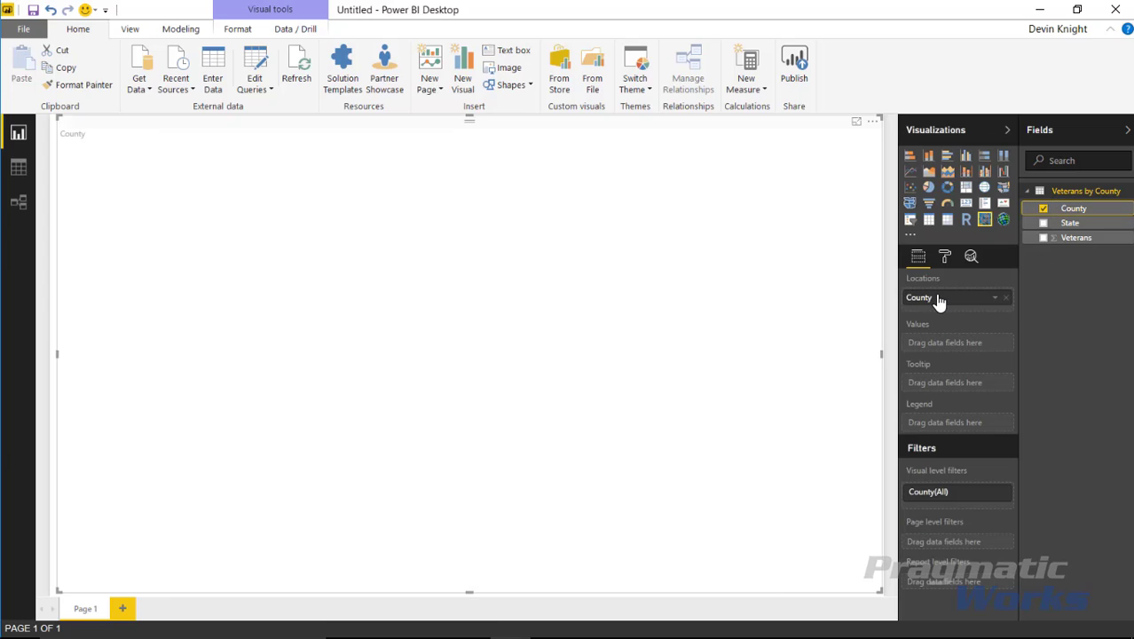
{"action": "left_click", "coordinate": [1044, 222]}
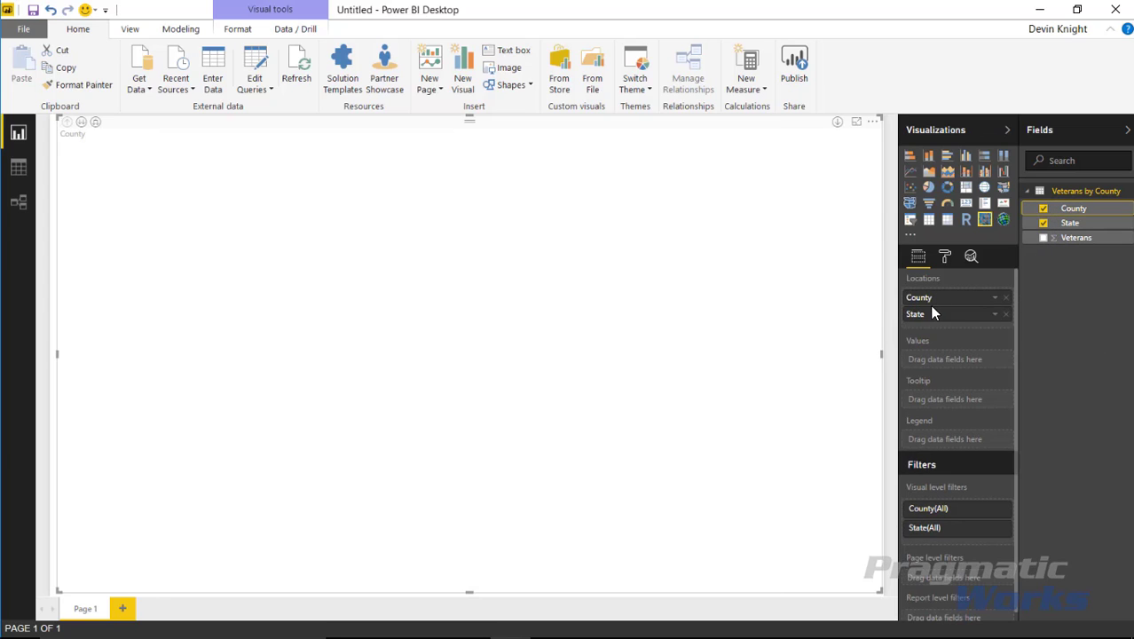
{"action": "left_click_drag", "start_coordinate": [920, 318], "coordinate": [923, 295]}
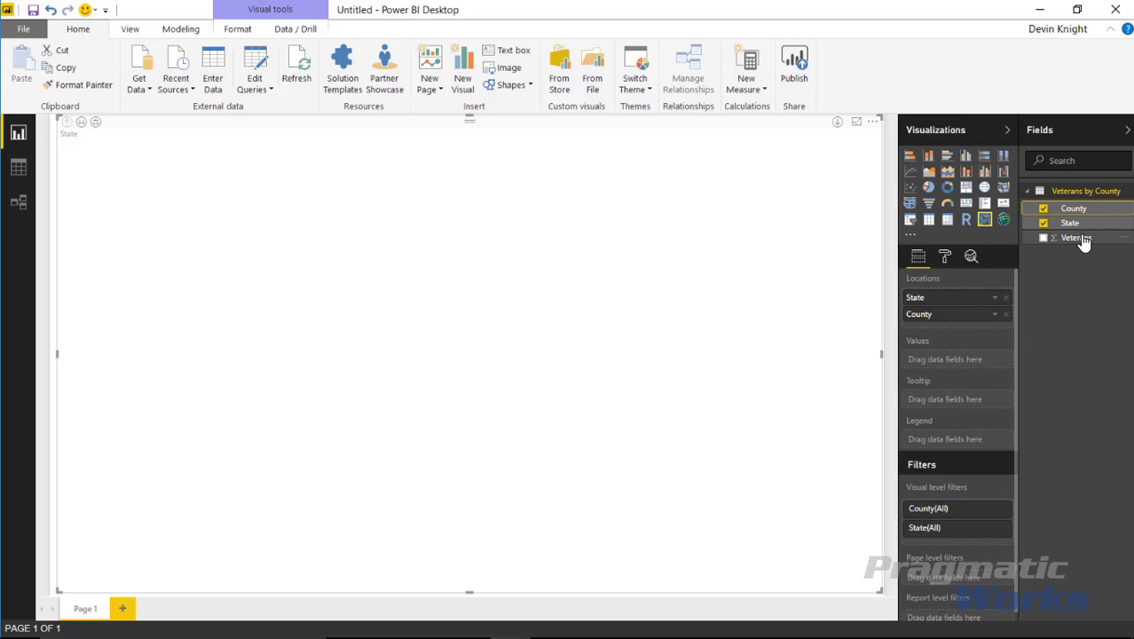
{"action": "left_click_drag", "start_coordinate": [1083, 244], "coordinate": [996, 357]}
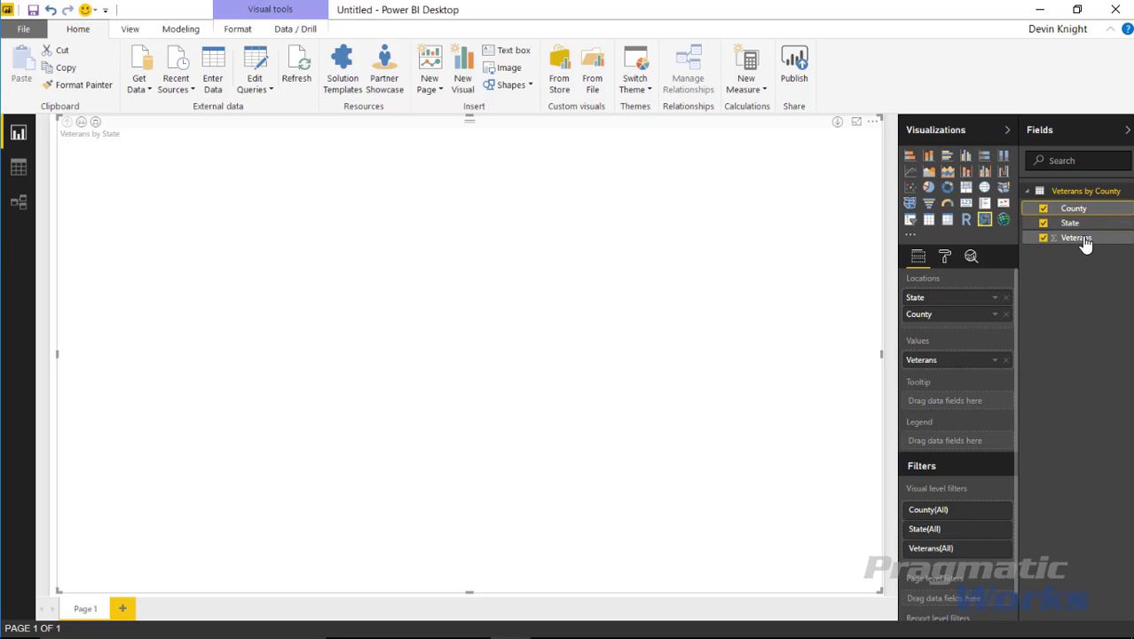
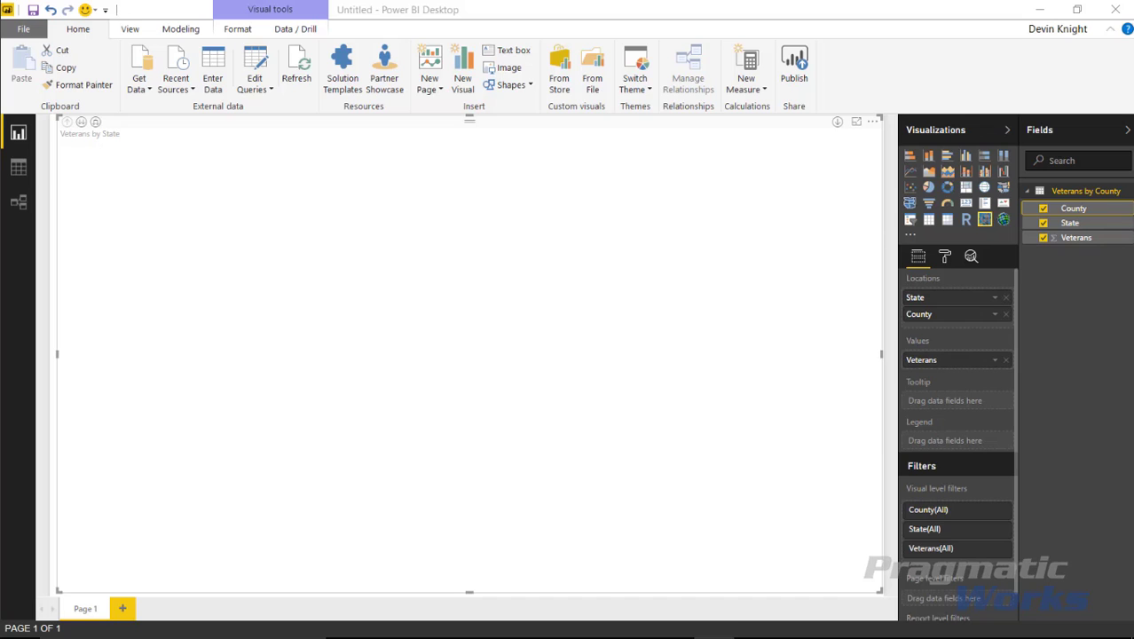
{"action": "left_click_drag", "start_coordinate": [1133, 21], "coordinate": [577, 198]}
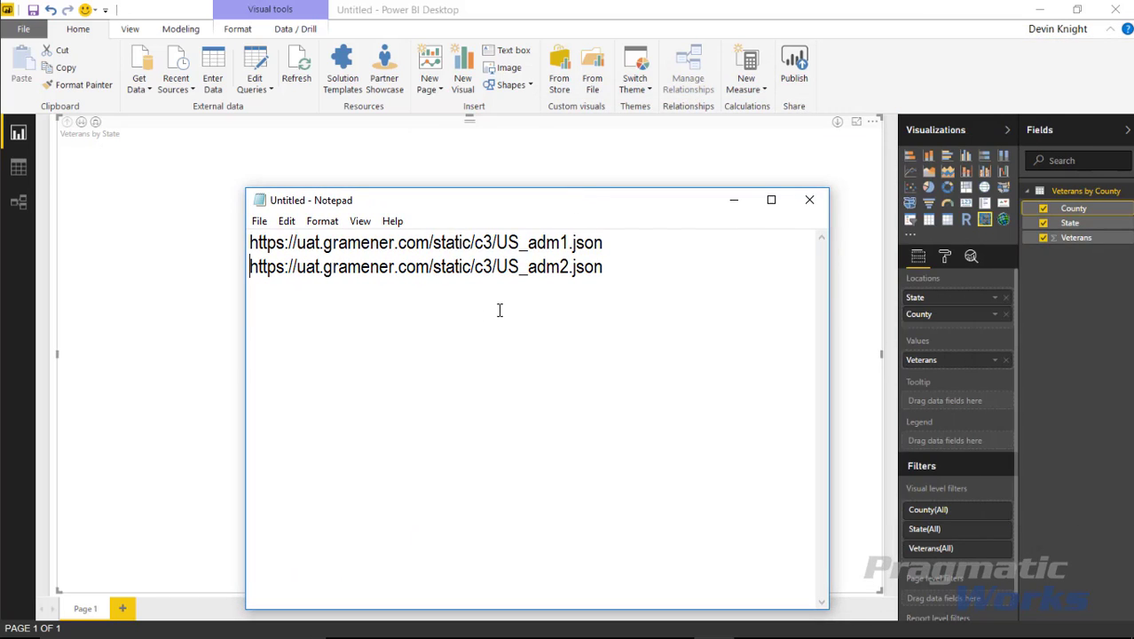
{"action": "left_click_drag", "start_coordinate": [614, 242], "coordinate": [236, 240]}
{"action": "left_click_drag", "start_coordinate": [621, 296], "coordinate": [238, 325]}
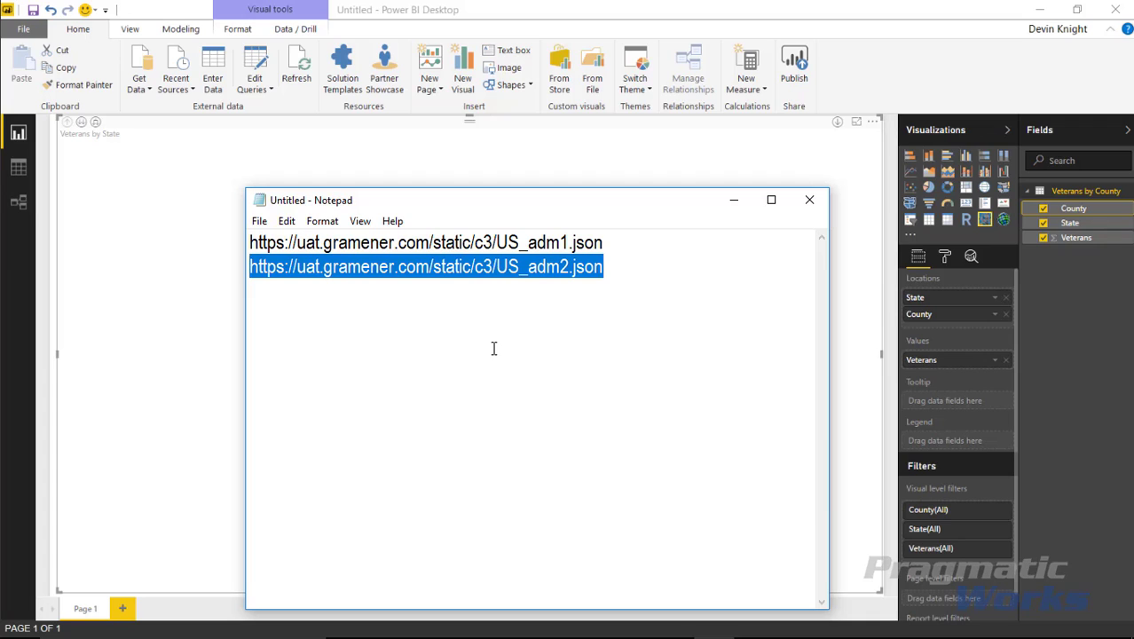
{"action": "left_click", "coordinate": [520, 256]}
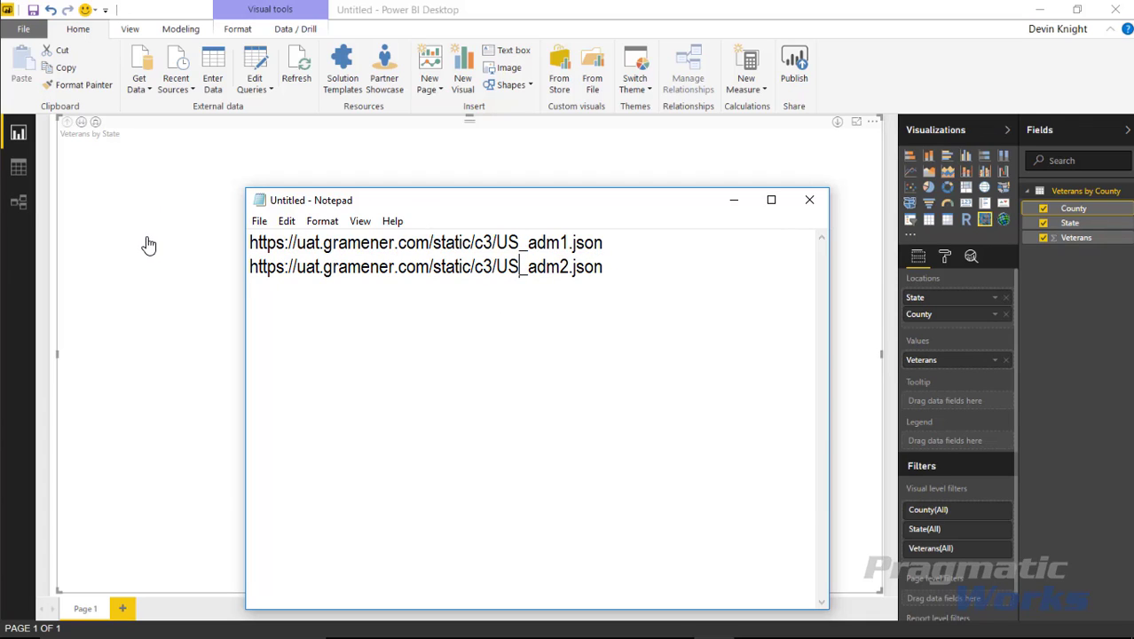
{"action": "left_click_drag", "start_coordinate": [615, 242], "coordinate": [289, 210]}
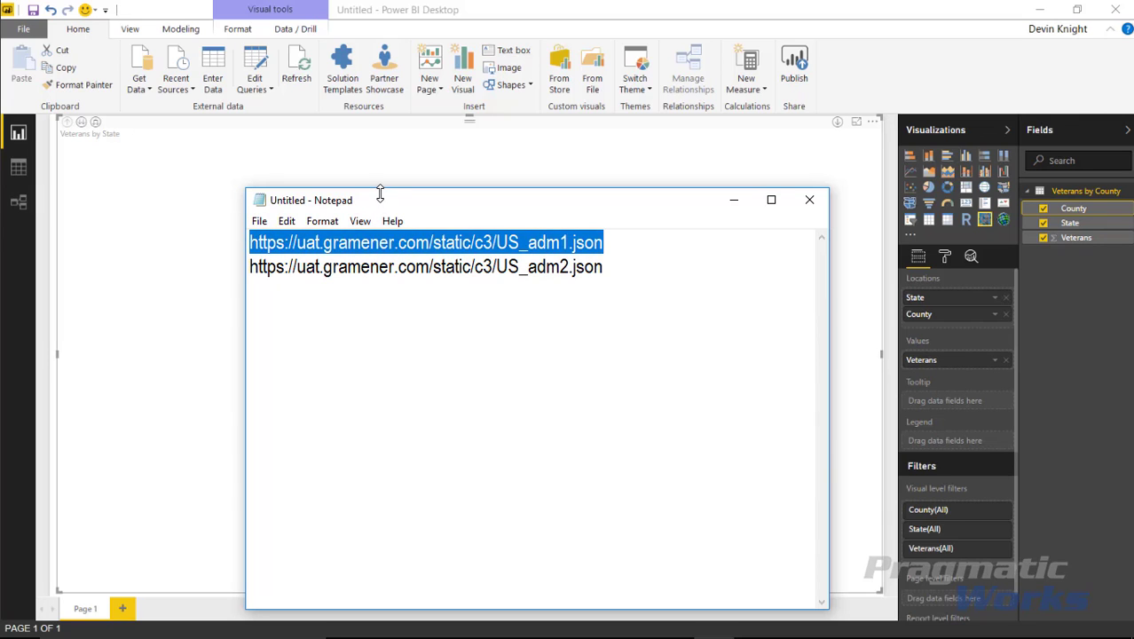
{"action": "left_click_drag", "start_coordinate": [377, 192], "coordinate": [420, 210]}
{"action": "left_click", "coordinate": [774, 208]}
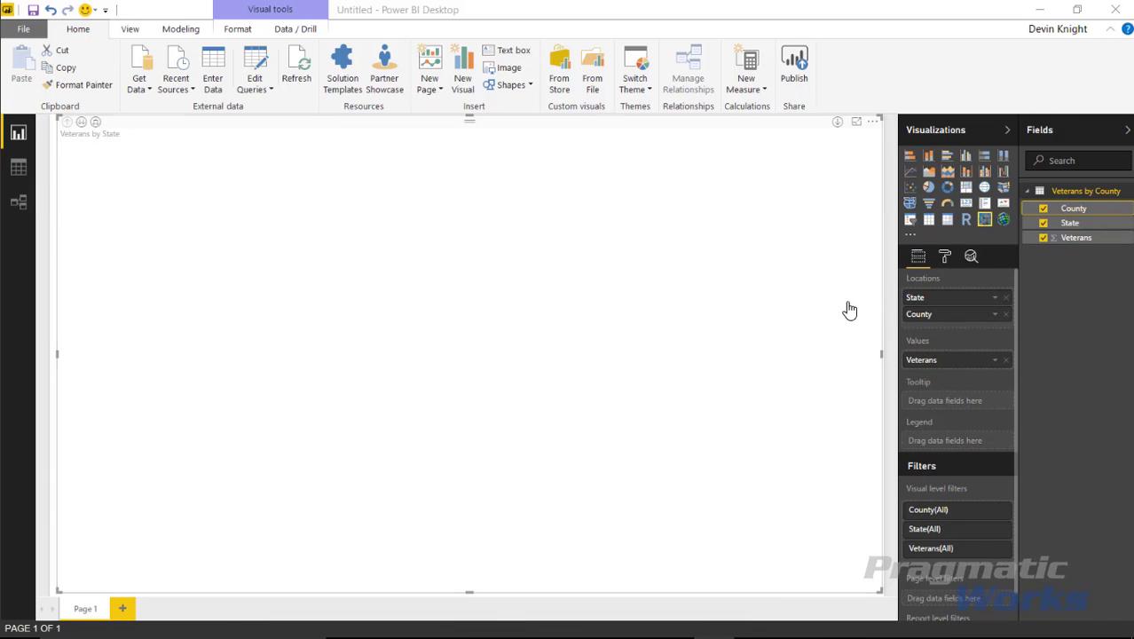
Step: Set the choropleth's Shape projection to albersUSA in its formatting options
{"action": "left_click", "coordinate": [946, 257]}
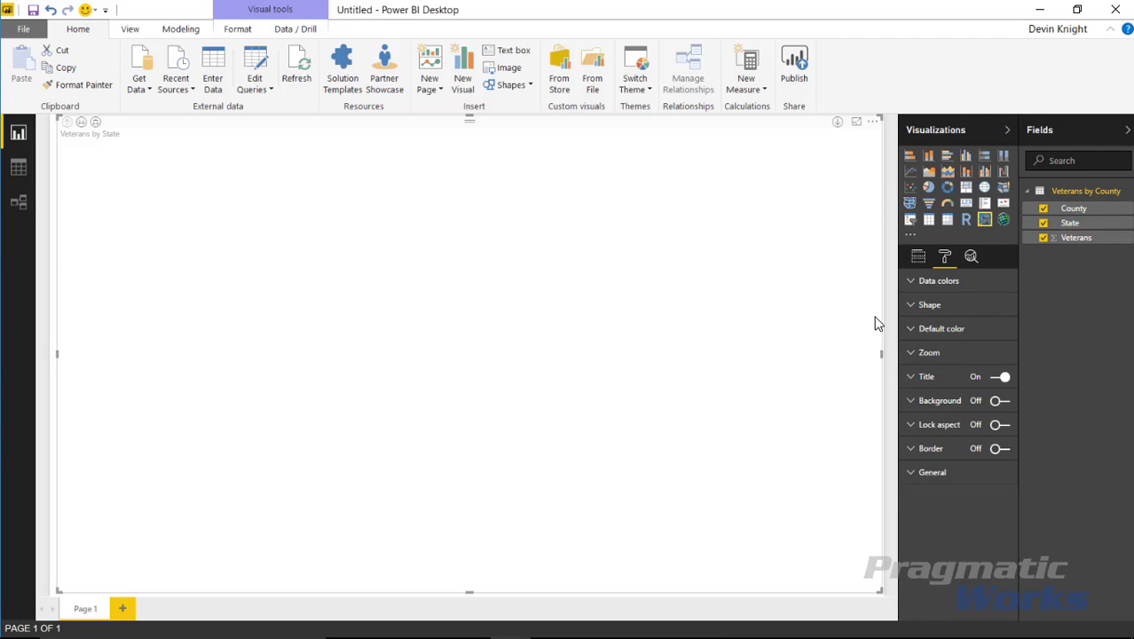
{"action": "left_click", "coordinate": [929, 305]}
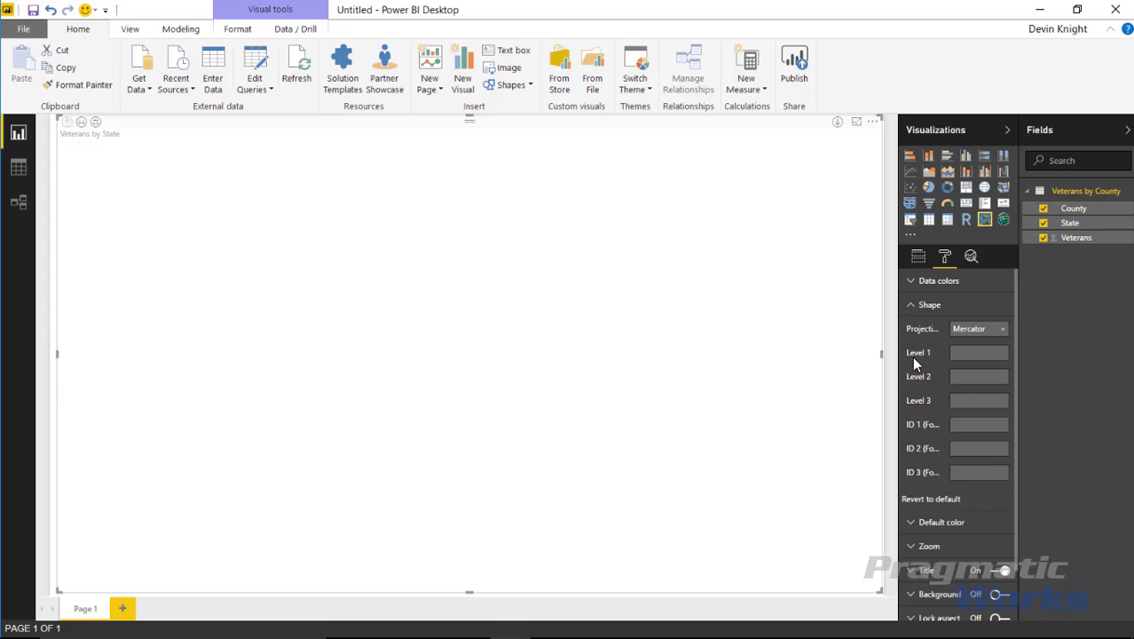
{"action": "left_click", "coordinate": [968, 329]}
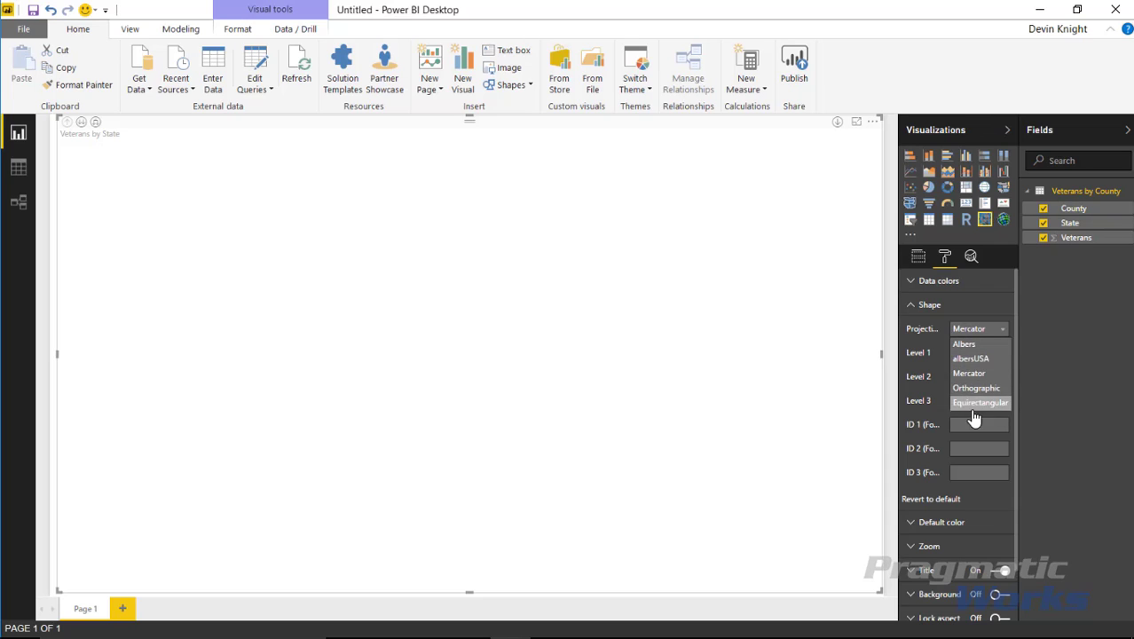
{"action": "left_click", "coordinate": [970, 358]}
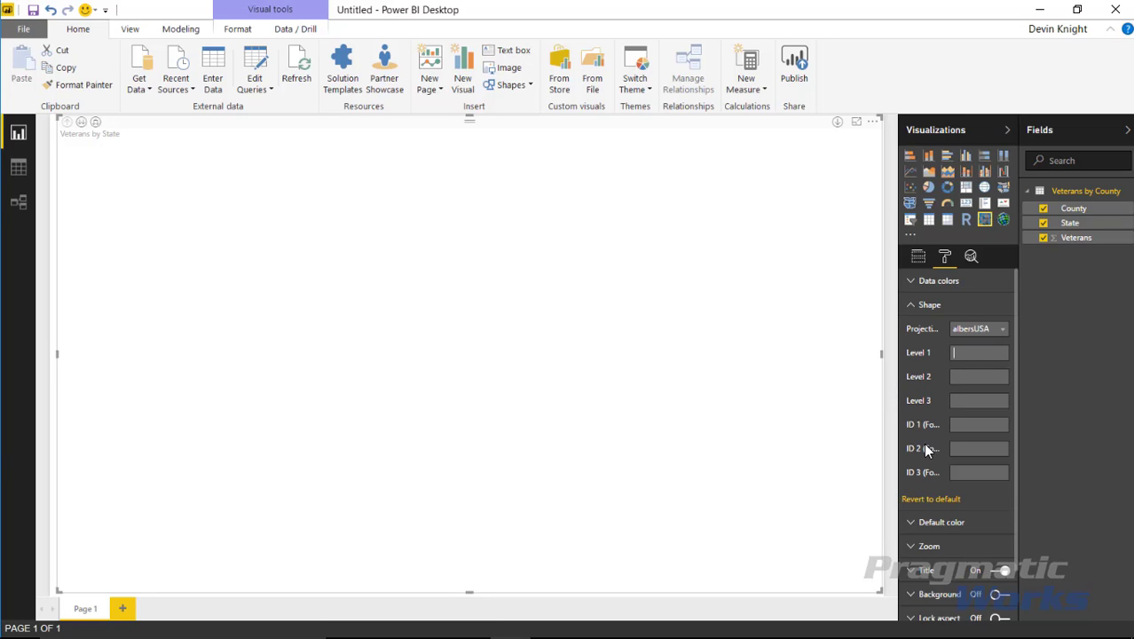
Step: Enter the US_adm1.json map URL as the choropleth's Level 1 shape and the US_adm2.json map URL as its Level 2 shape
{"action": "key", "text": "ctrl+v"}
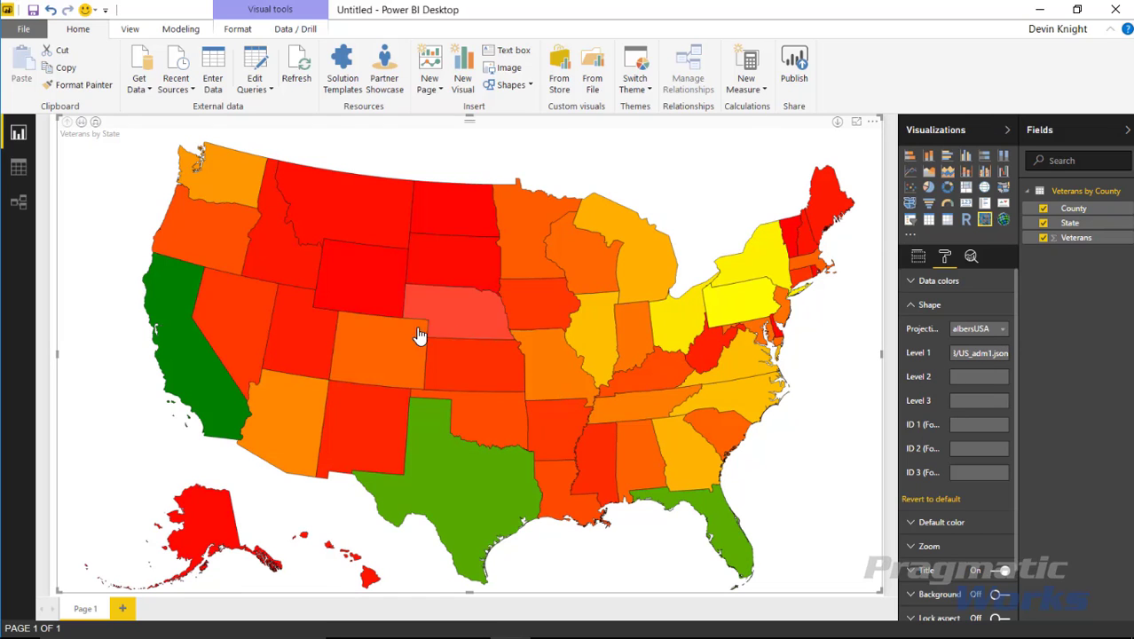
{"action": "mouse_move", "coordinate": [348, 397]}
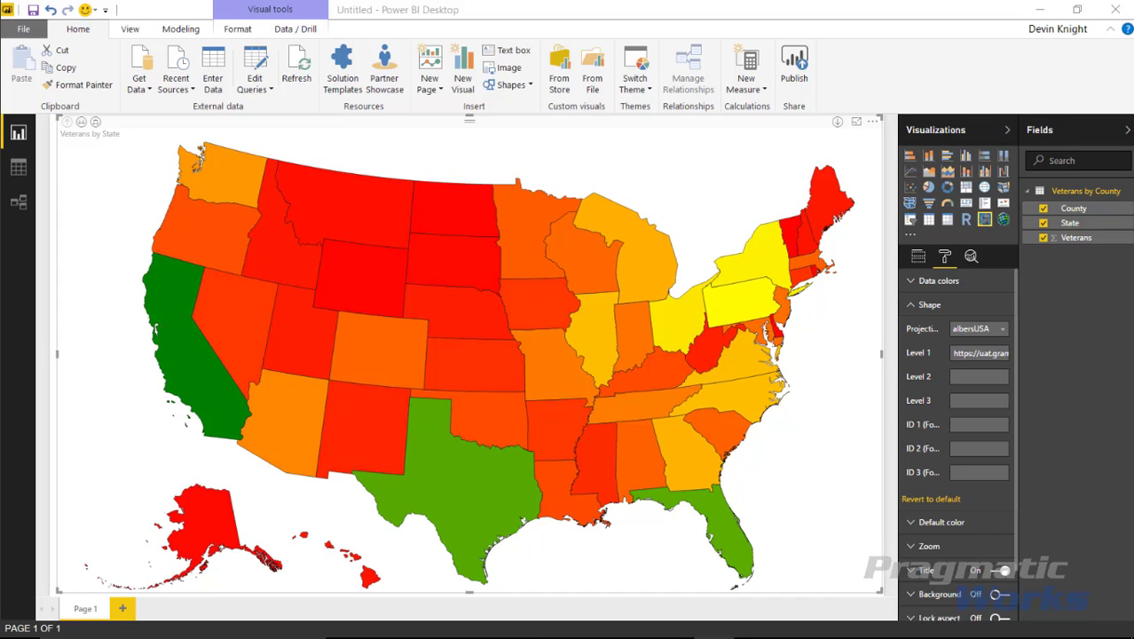
{"action": "left_click", "coordinate": [959, 377]}
{"action": "key", "text": "ctrl+v"}
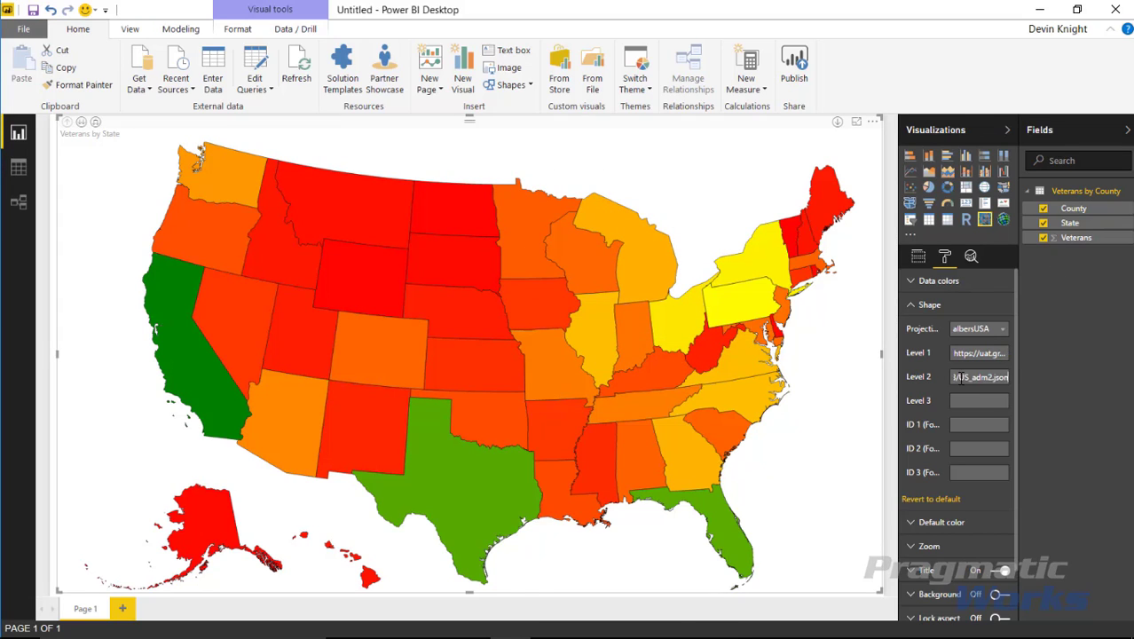
{"action": "left_click", "coordinate": [961, 405]}
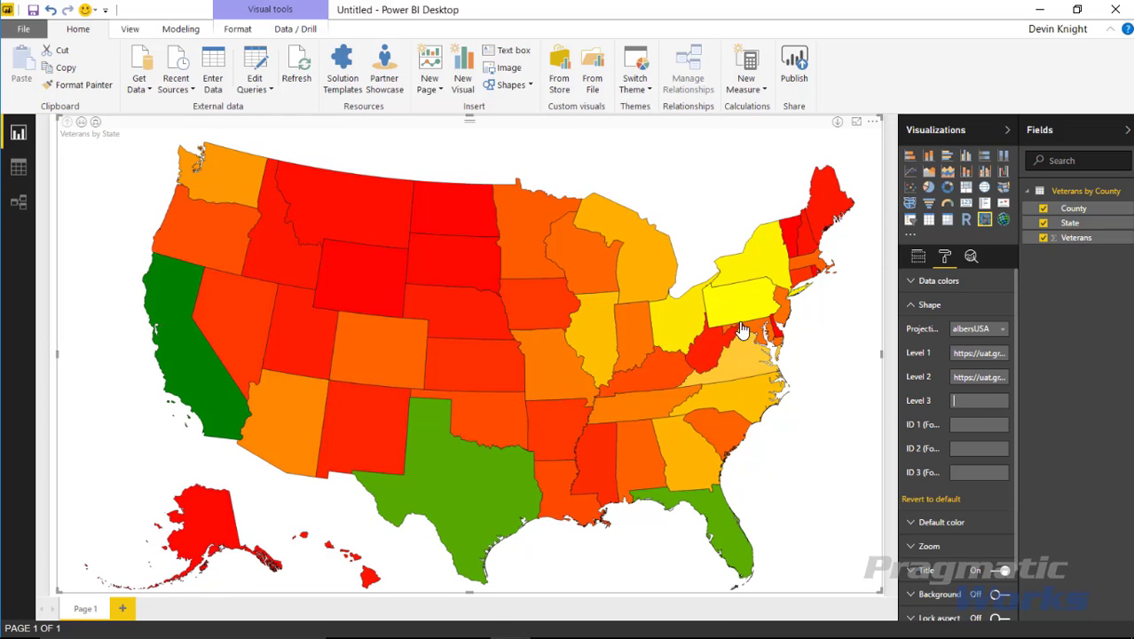
{"action": "mouse_move", "coordinate": [317, 304]}
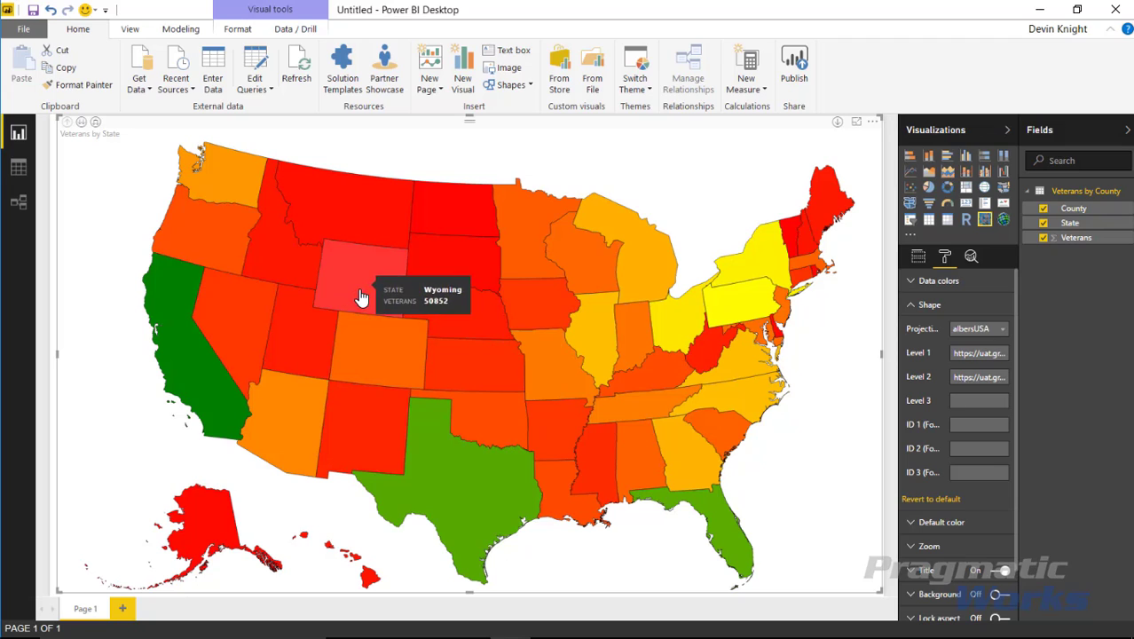
Step: Try the Albers, Mercator, Orthographic and Equirectangular projections on the map and set the projection back to albersUSA
{"action": "left_click", "coordinate": [978, 328]}
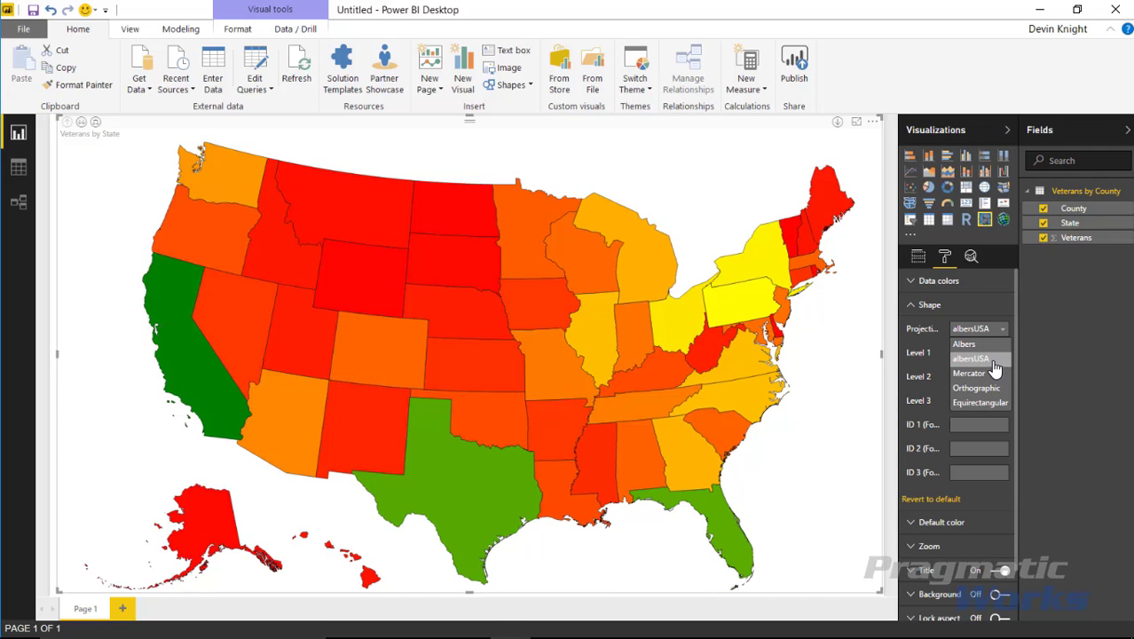
{"action": "left_click", "coordinate": [966, 343]}
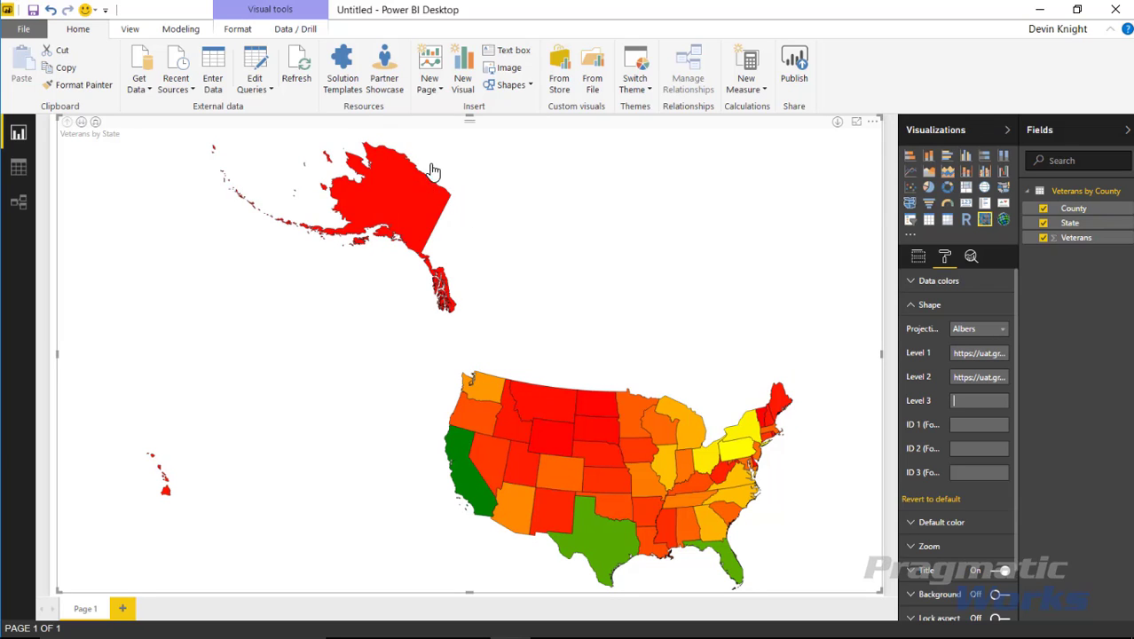
{"action": "left_click", "coordinate": [979, 328]}
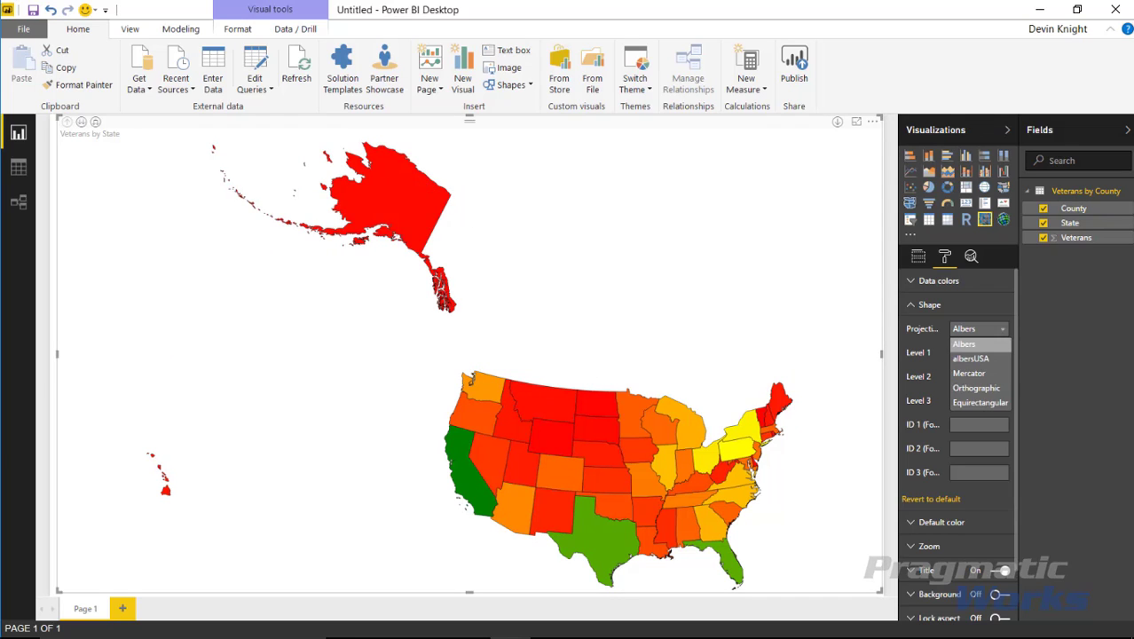
{"action": "left_click", "coordinate": [987, 374]}
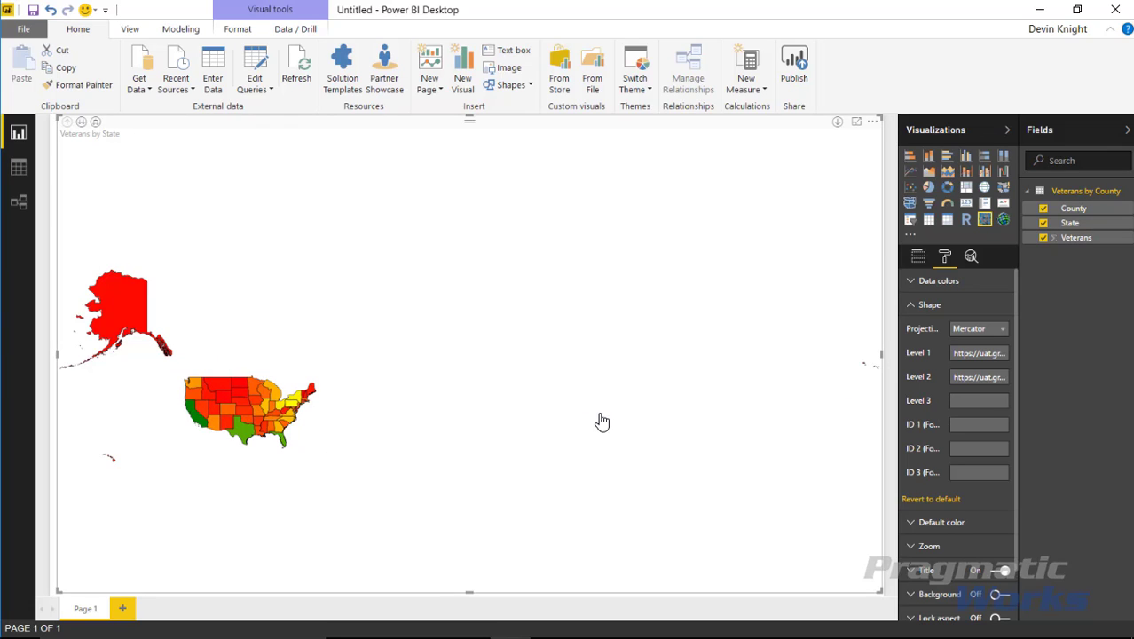
{"action": "left_click", "coordinate": [985, 339]}
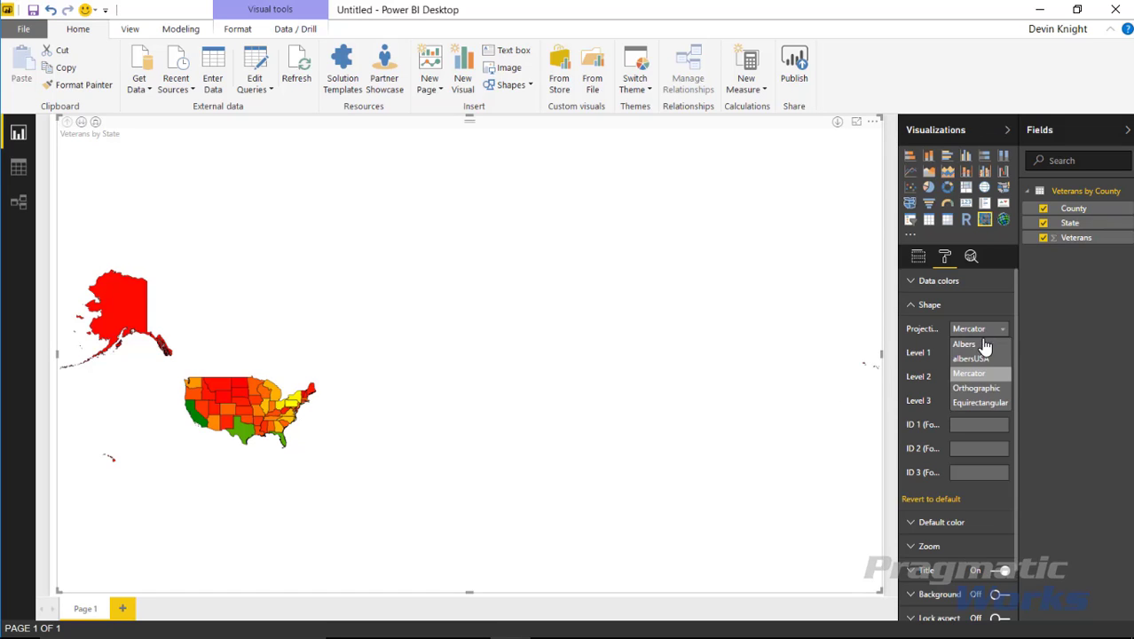
{"action": "left_click", "coordinate": [987, 383]}
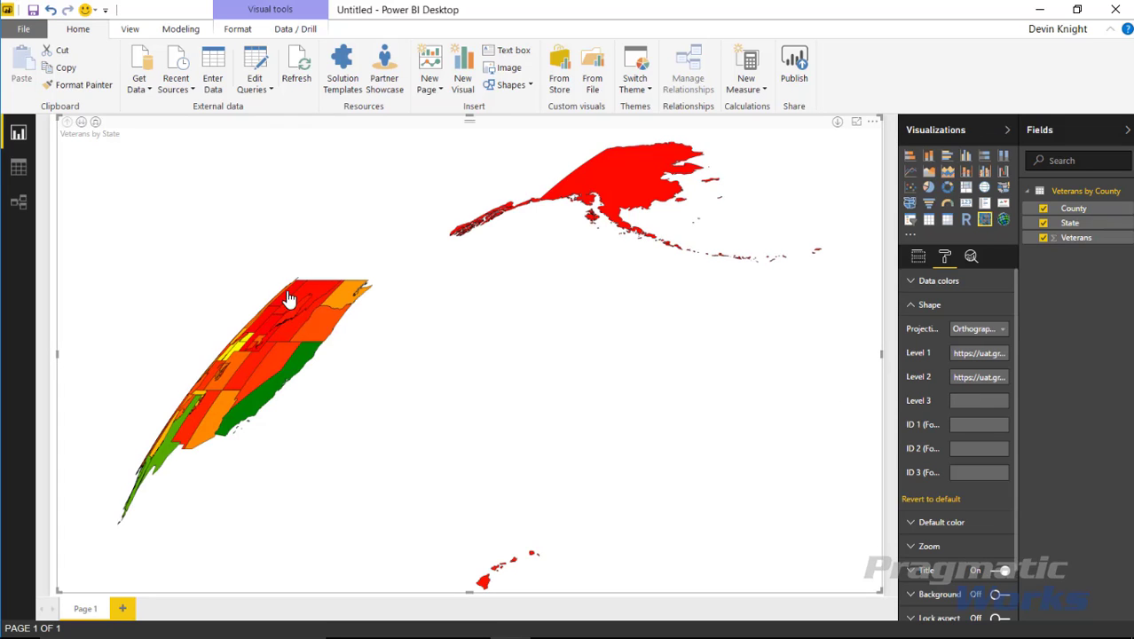
{"action": "left_click", "coordinate": [977, 330]}
{"action": "left_click", "coordinate": [981, 401]}
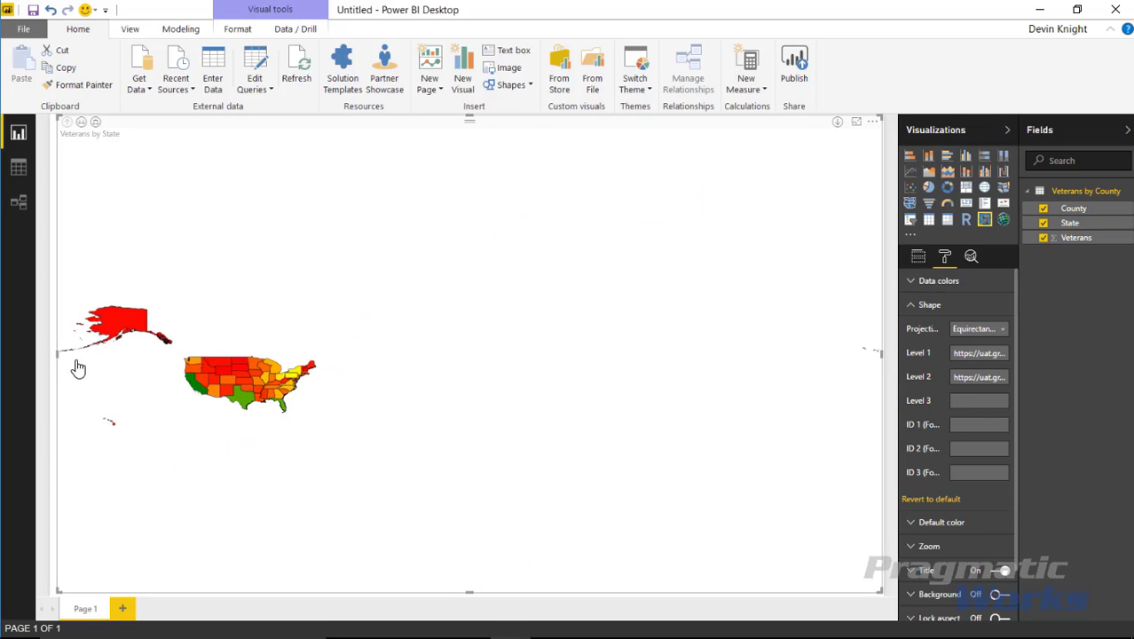
{"action": "left_click", "coordinate": [987, 336]}
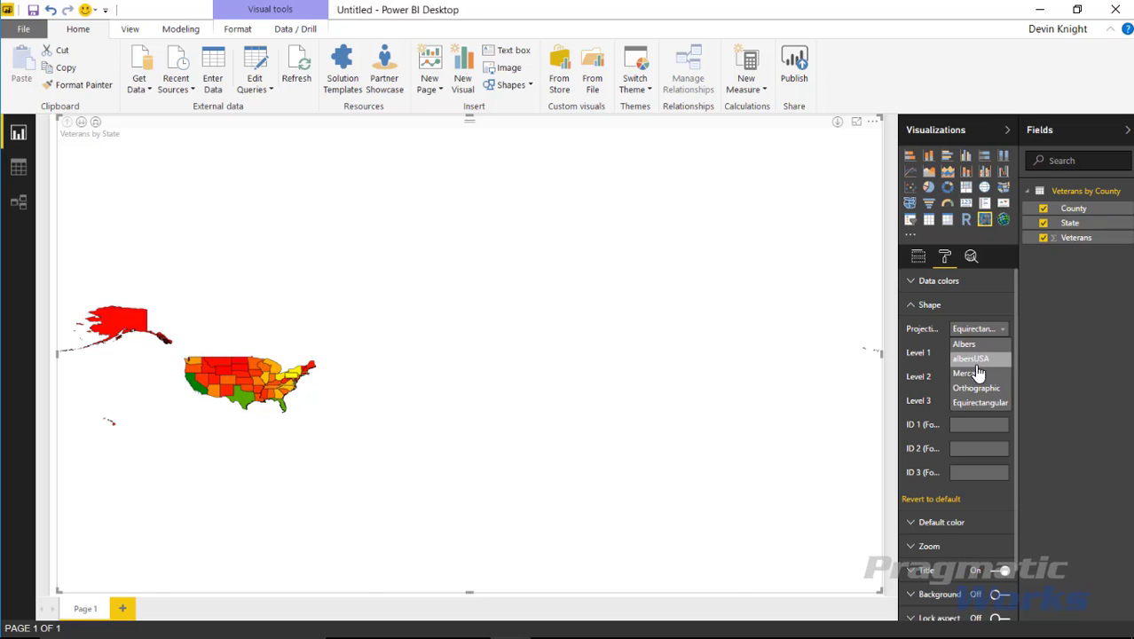
{"action": "left_click", "coordinate": [971, 358]}
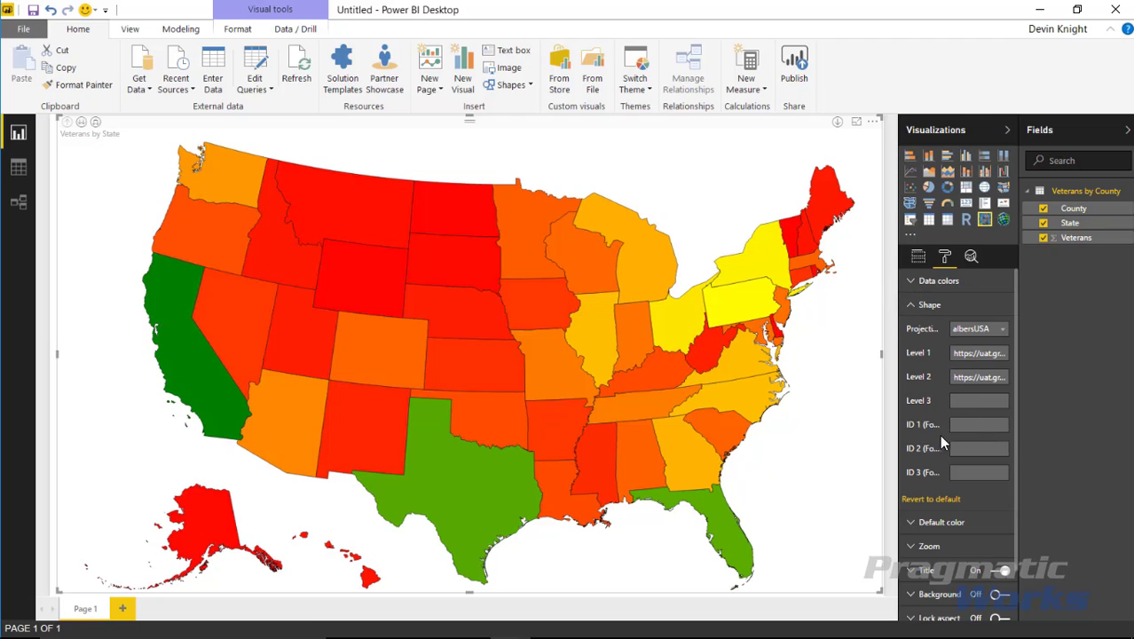
Step: Collapse the choropleth's Shape formatting options
{"action": "left_click", "coordinate": [969, 473]}
{"action": "left_click", "coordinate": [970, 474]}
{"action": "left_click", "coordinate": [927, 304]}
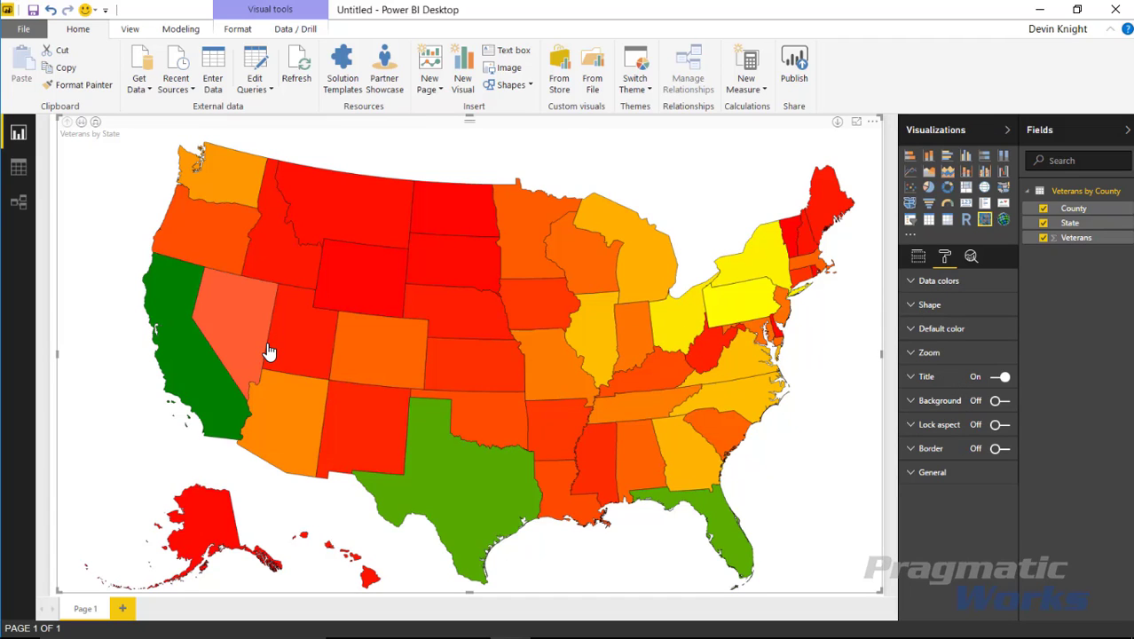
Step: Focus the map on California, Nevada and Colorado in turn to examine each state, and return to the full country view
{"action": "mouse_move", "coordinate": [269, 351]}
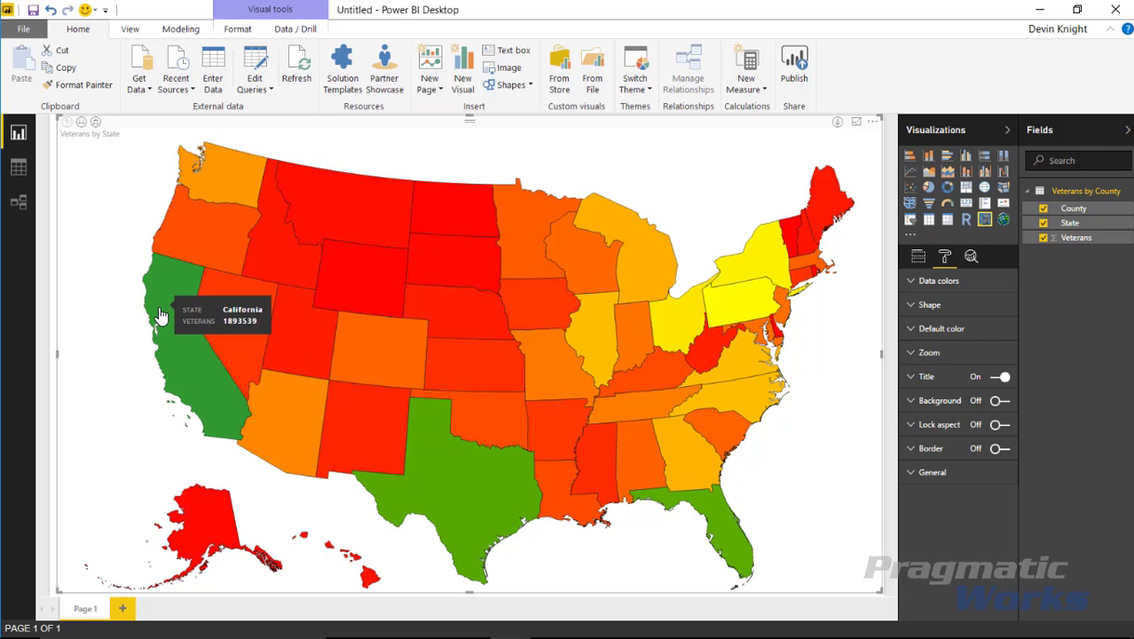
{"action": "double_click", "coordinate": [191, 346]}
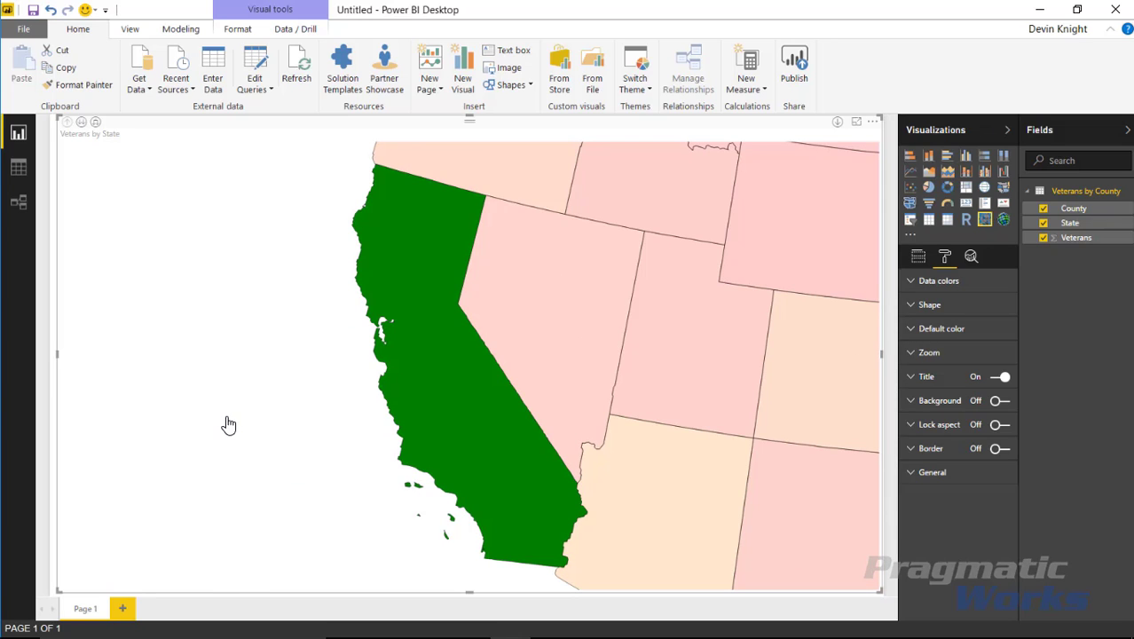
{"action": "mouse_move", "coordinate": [813, 379]}
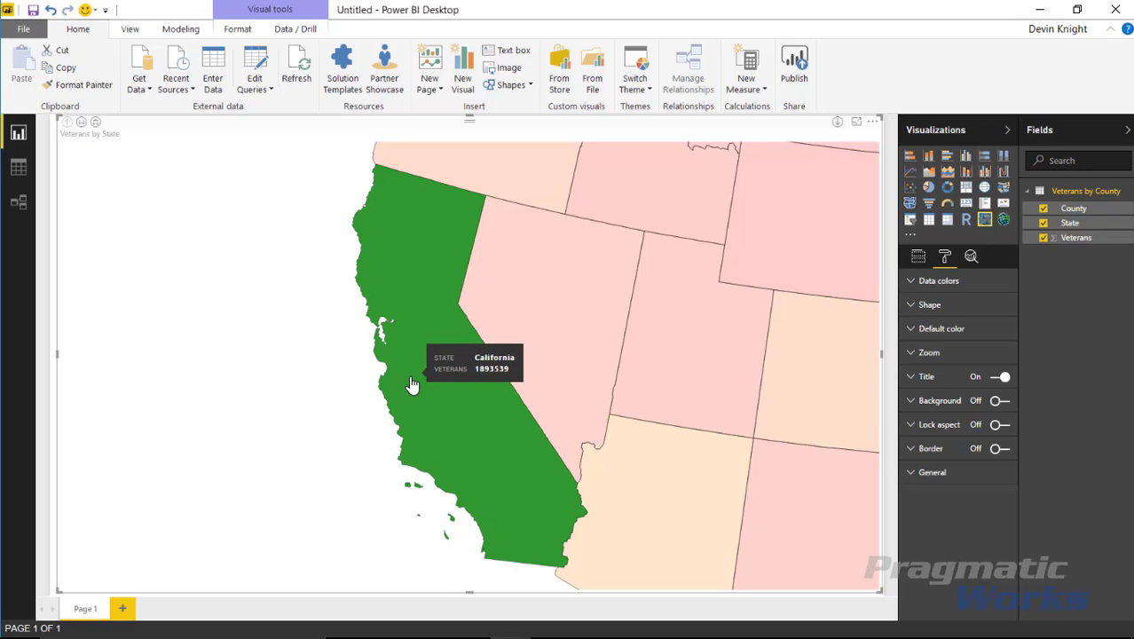
{"action": "scroll", "coordinate": [600, 368], "scroll_direction": "up", "scroll_amount": 3}
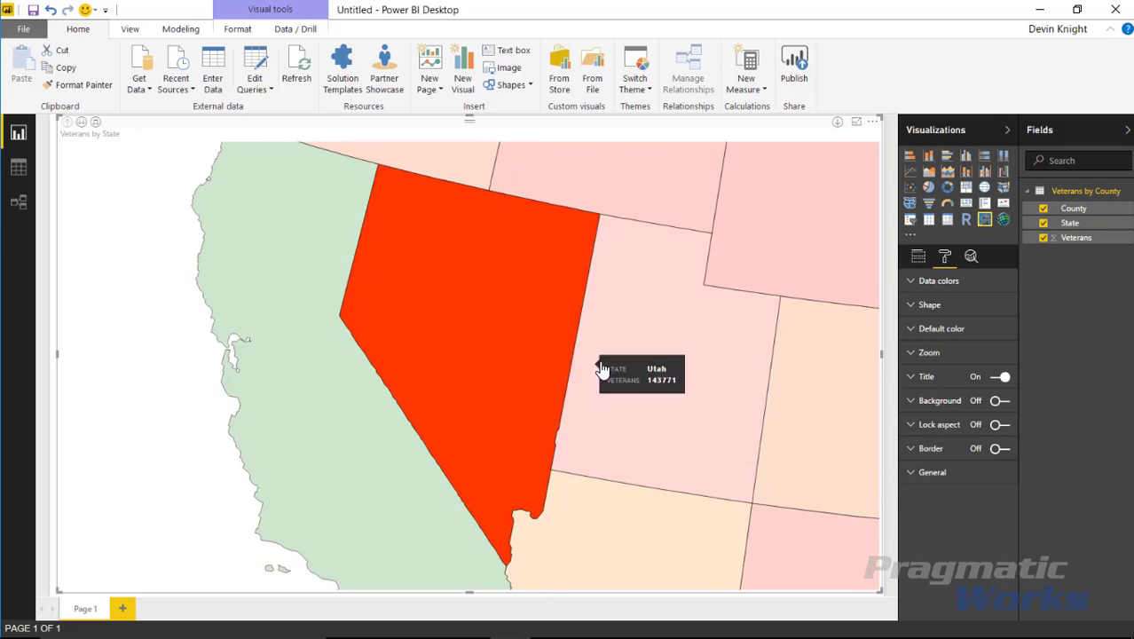
{"action": "scroll", "coordinate": [604, 415], "scroll_direction": "up", "scroll_amount": 2}
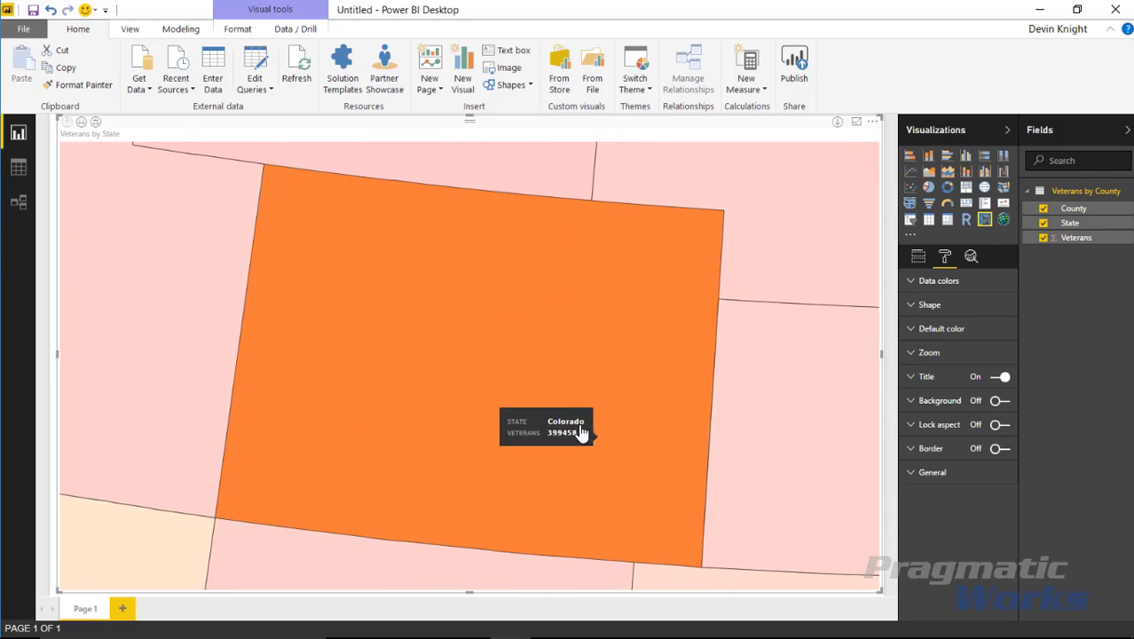
{"action": "scroll", "coordinate": [273, 342], "scroll_direction": "down", "scroll_amount": 5}
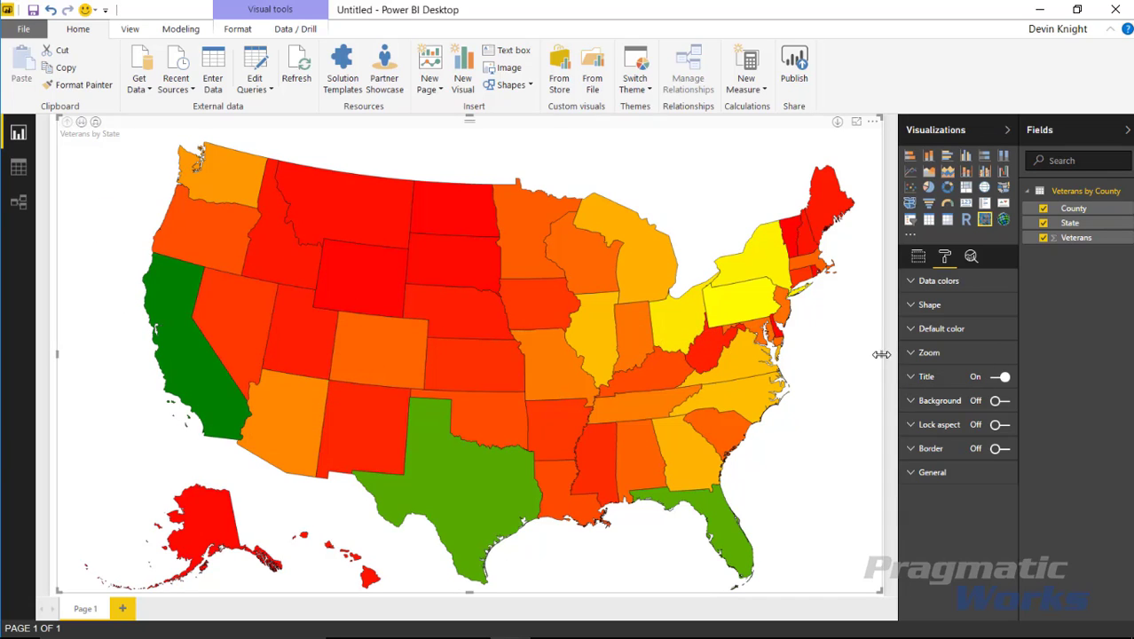
Step: Narrow the choropleth to free space on the page and add a table beside it listing County and Veterans
{"action": "left_click_drag", "start_coordinate": [877, 360], "coordinate": [844, 359]}
{"action": "left_click", "coordinate": [865, 301]}
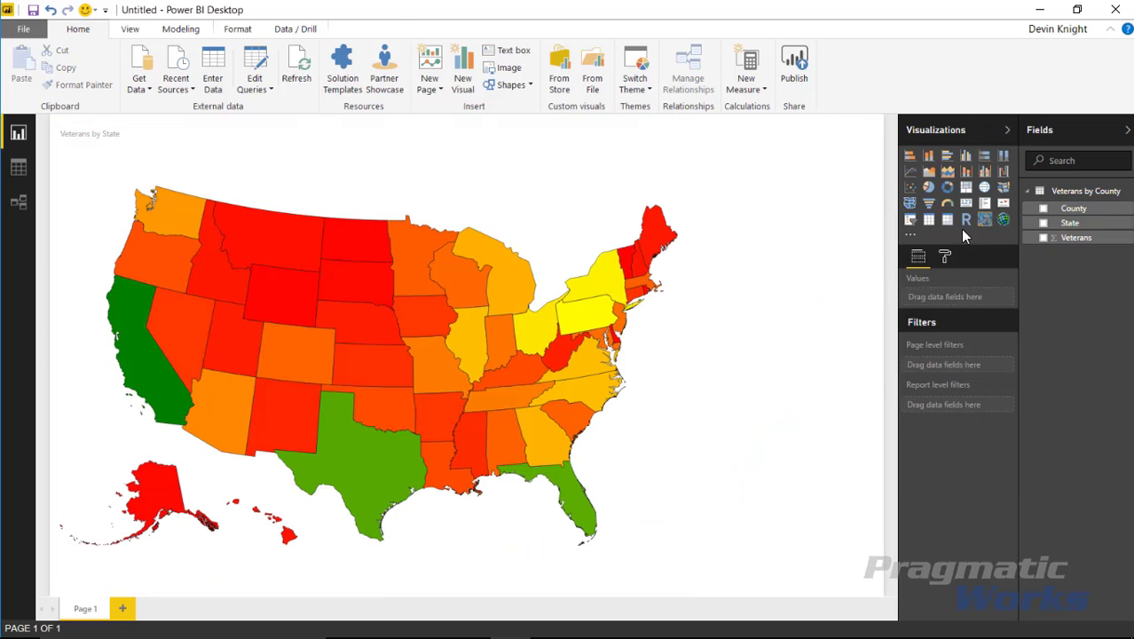
{"action": "left_click", "coordinate": [930, 221]}
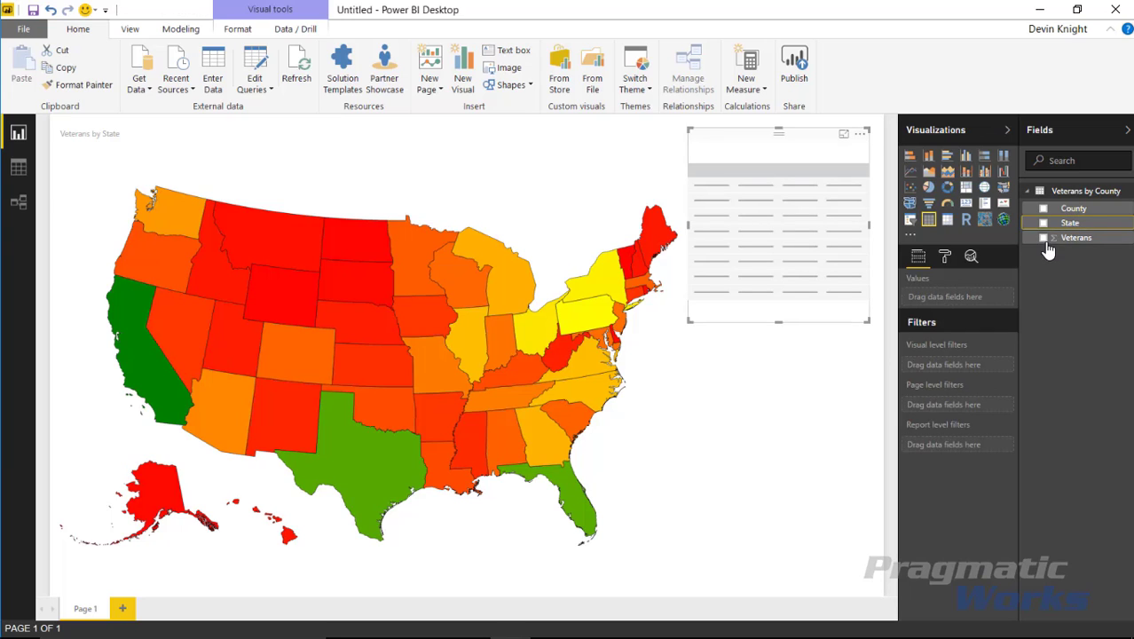
{"action": "left_click", "coordinate": [1044, 222]}
{"action": "left_click", "coordinate": [1044, 223]}
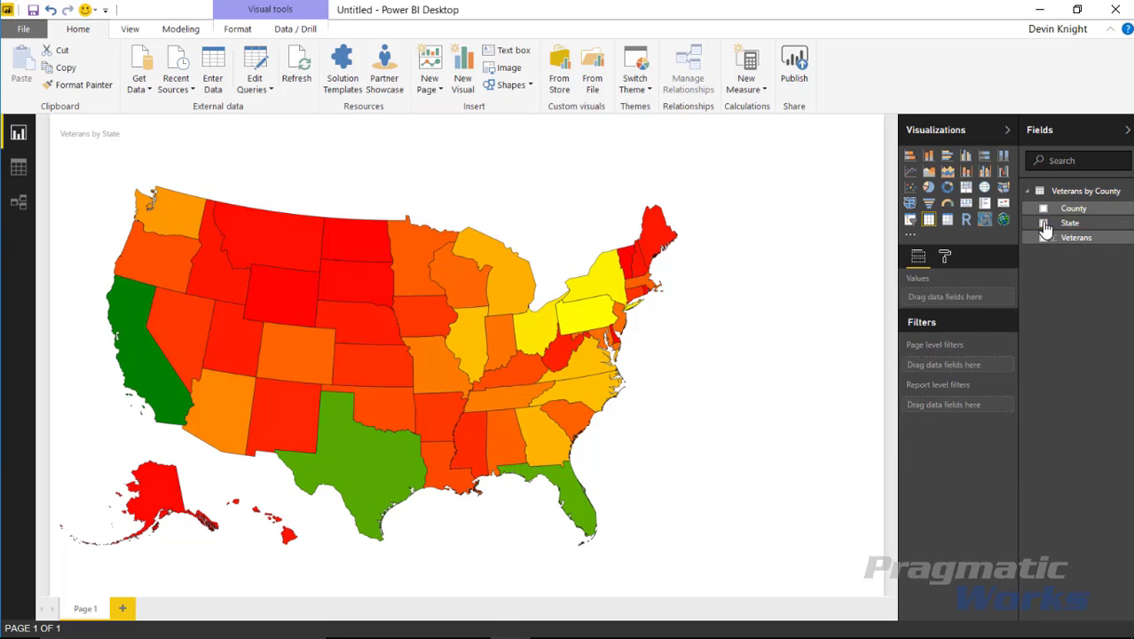
{"action": "left_click", "coordinate": [1043, 207]}
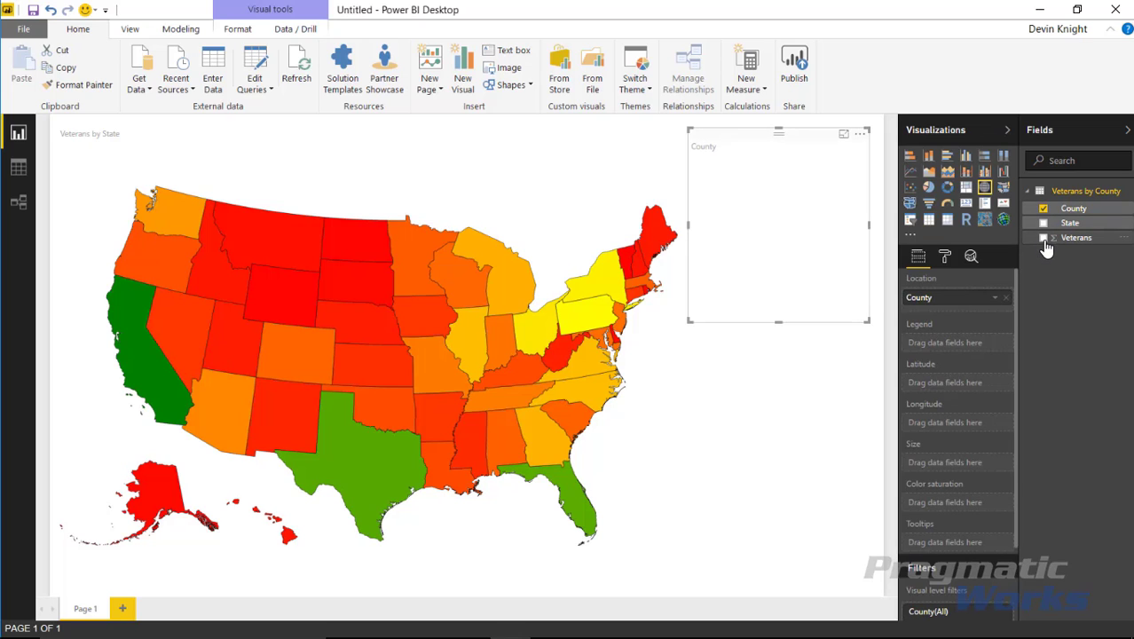
{"action": "left_click", "coordinate": [1045, 239]}
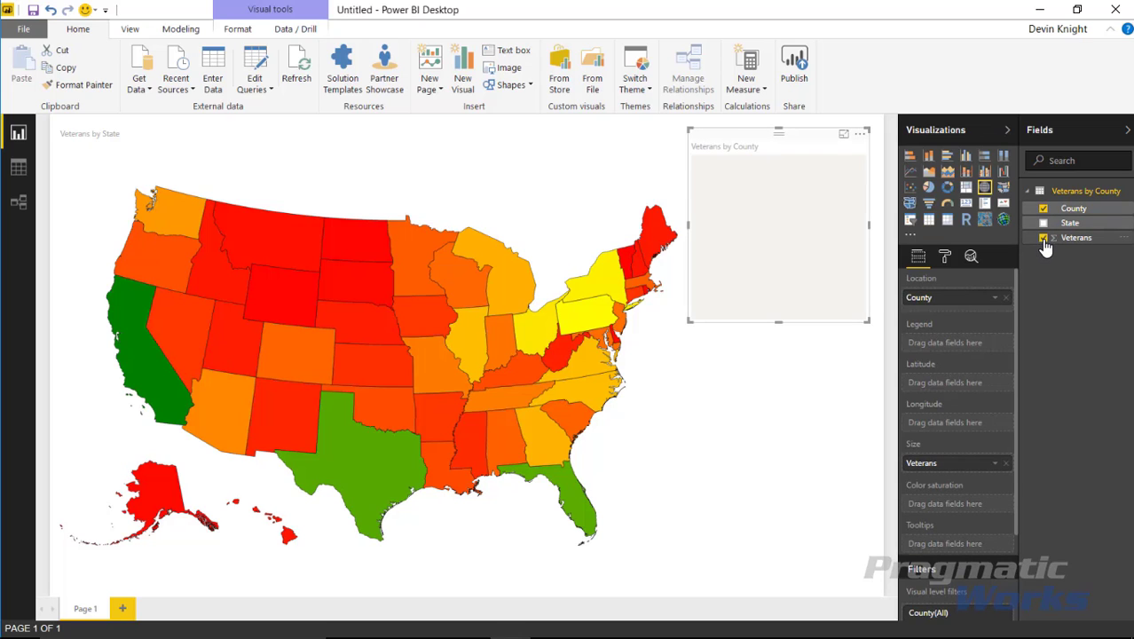
{"action": "left_click", "coordinate": [930, 222]}
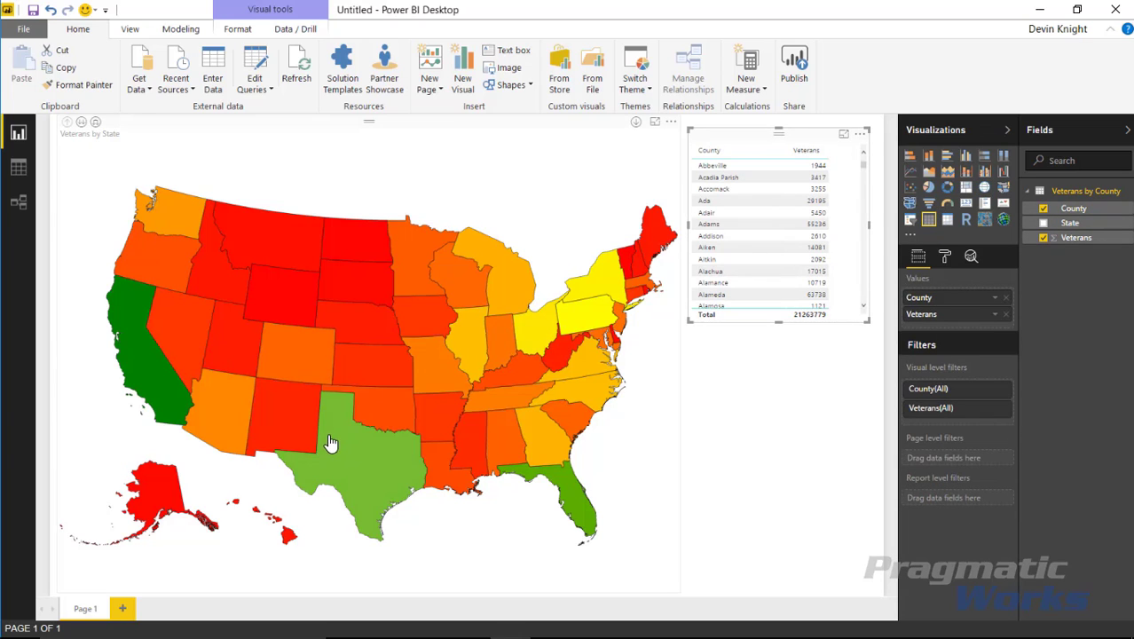
Step: Check how the map filters the county table by selecting California and Nevada in turn, and clear the selection
{"action": "double_click", "coordinate": [107, 392]}
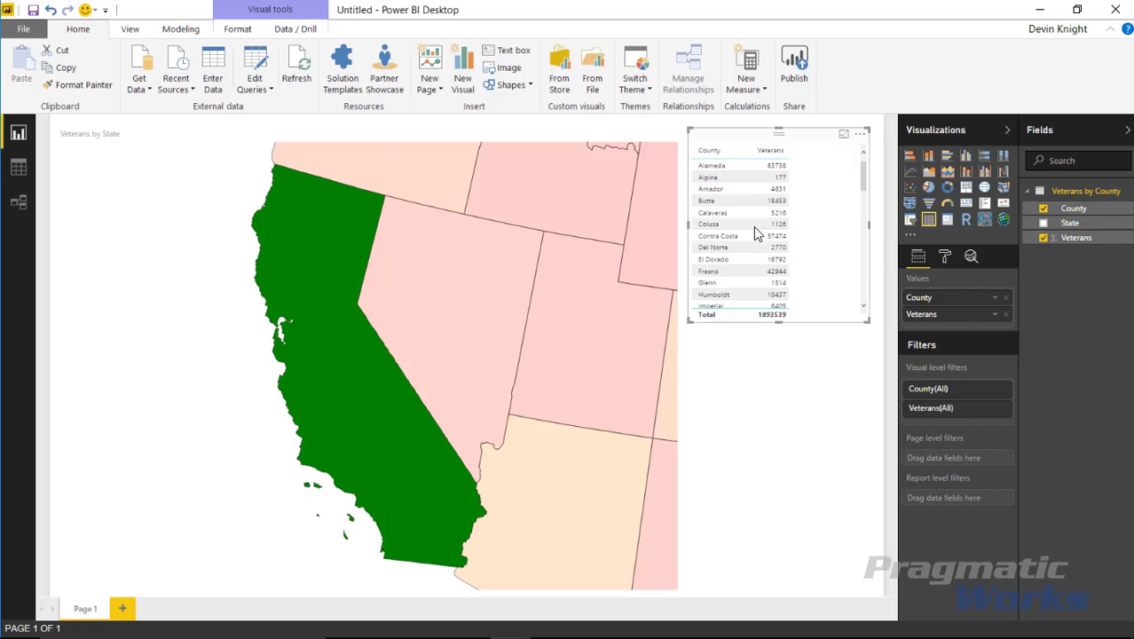
{"action": "double_click", "coordinate": [507, 319]}
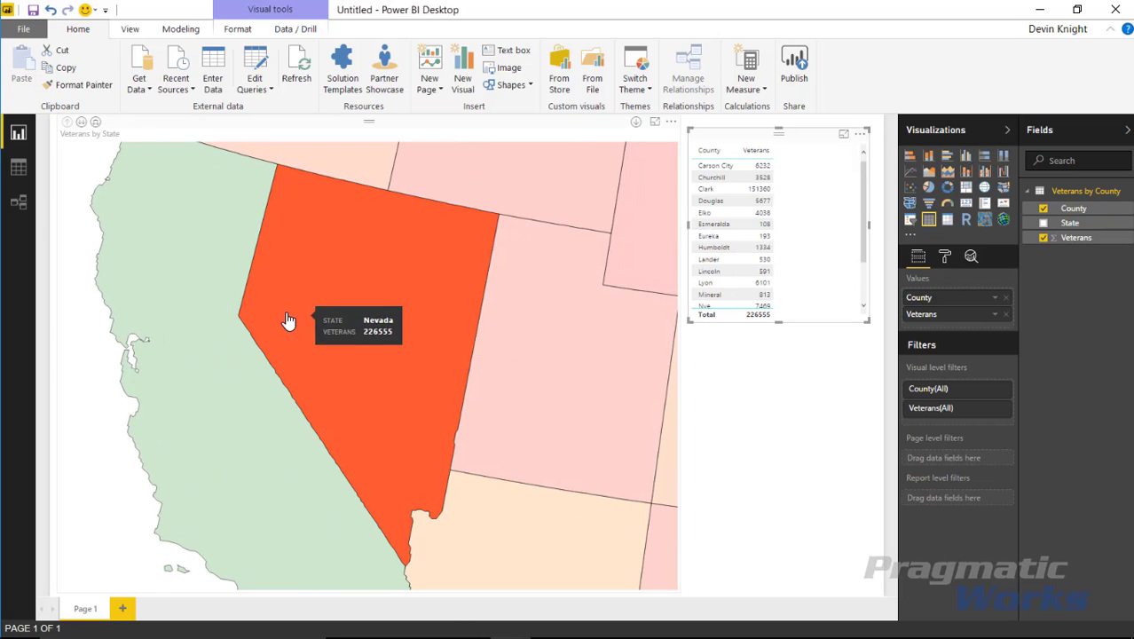
{"action": "left_click", "coordinate": [293, 266]}
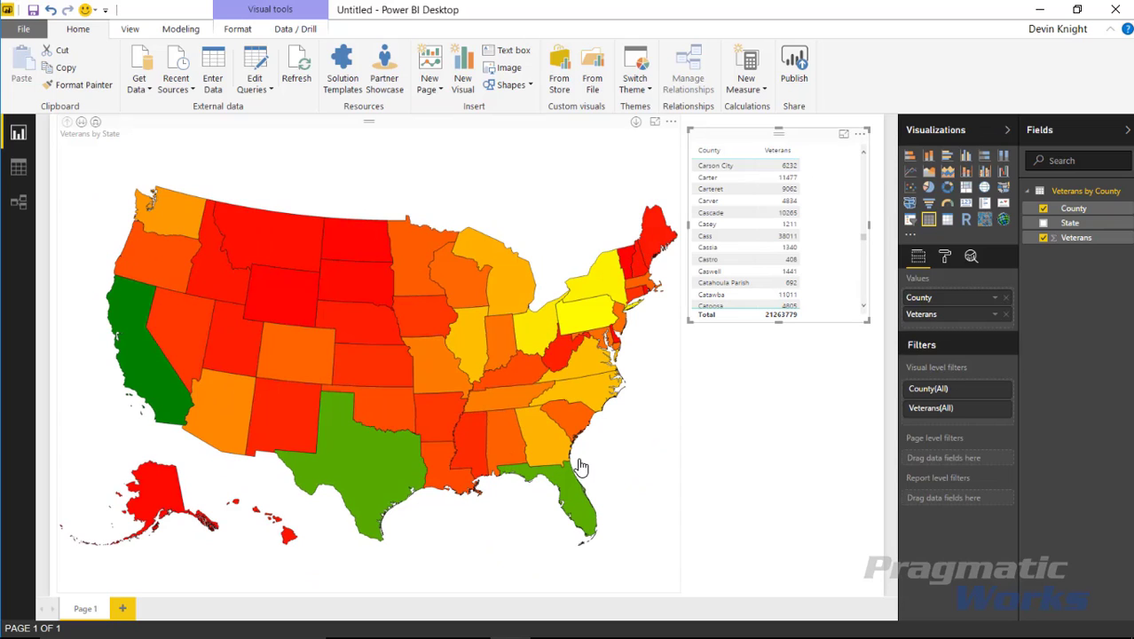
{"action": "mouse_move", "coordinate": [158, 362]}
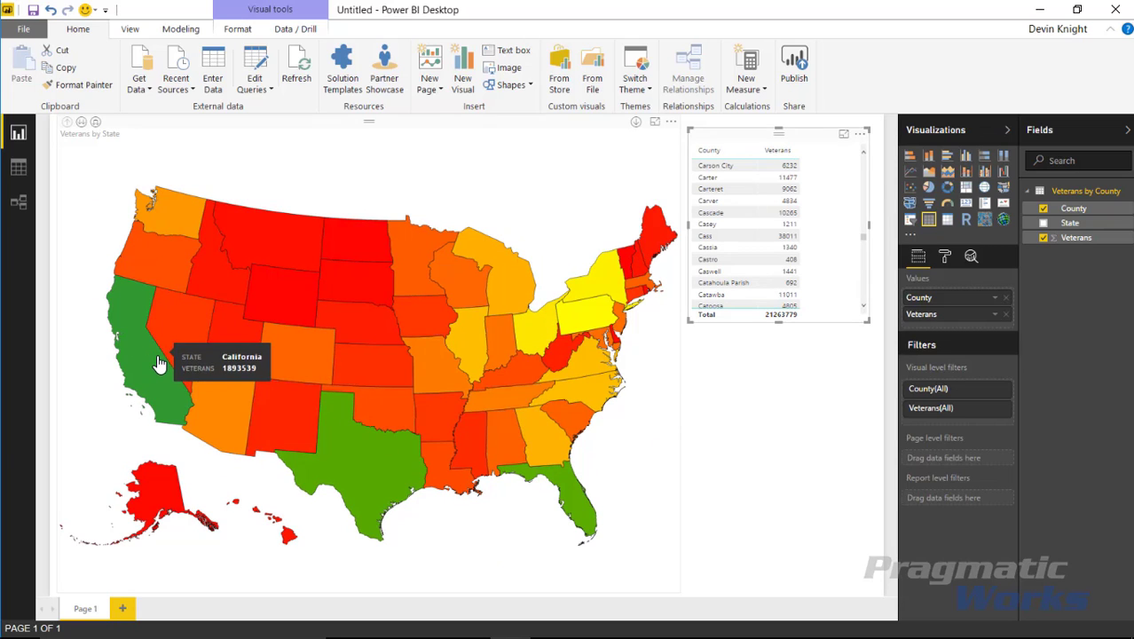
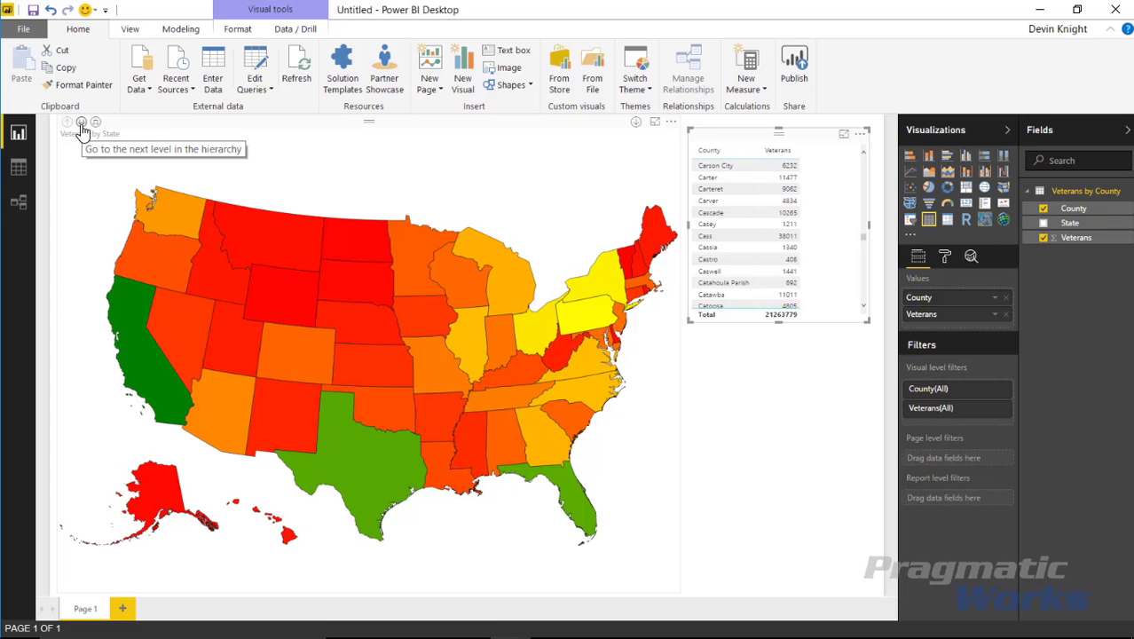
Step: Show the whole map at the County level of the hierarchy, inspect individual counties, and drill back up to the State level
{"action": "left_click", "coordinate": [80, 129]}
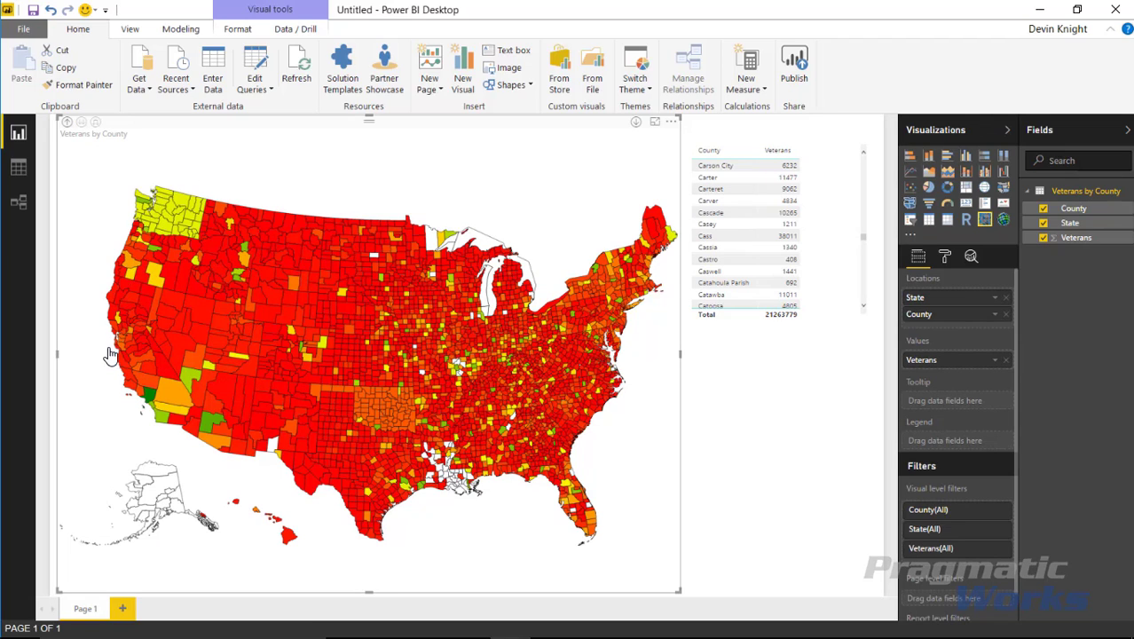
{"action": "scroll", "coordinate": [146, 408], "scroll_direction": "up", "scroll_amount": 3}
{"action": "scroll", "coordinate": [195, 462], "scroll_direction": "up", "scroll_amount": 3}
{"action": "left_click", "coordinate": [395, 442]}
{"action": "scroll", "coordinate": [382, 400], "scroll_direction": "up", "scroll_amount": 2}
{"action": "left_click", "coordinate": [382, 397]}
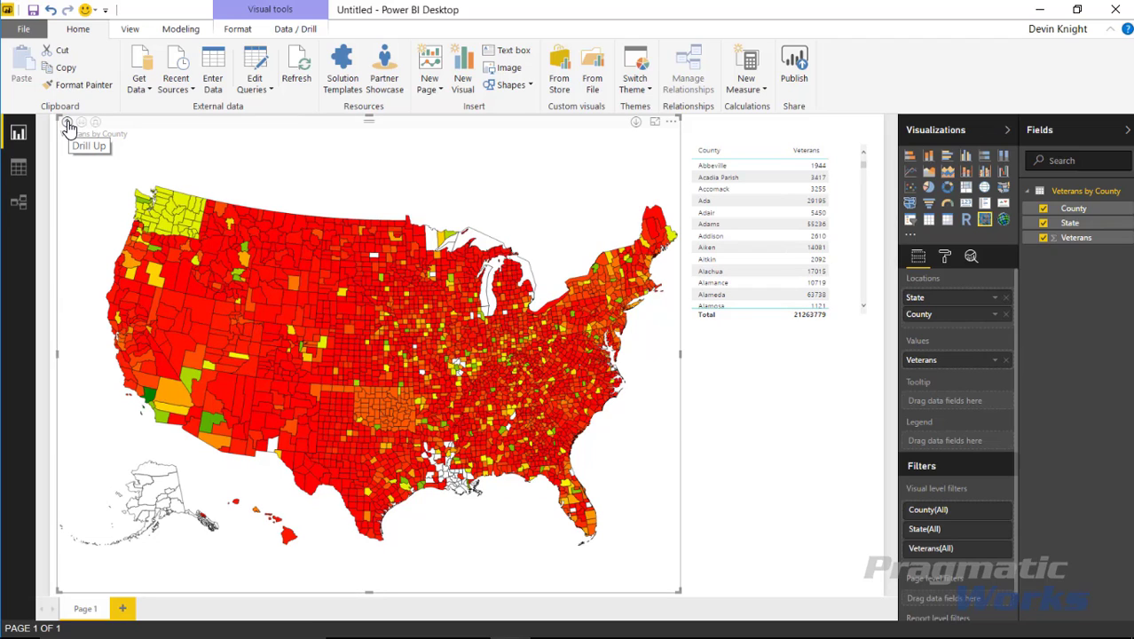
{"action": "left_click", "coordinate": [69, 127]}
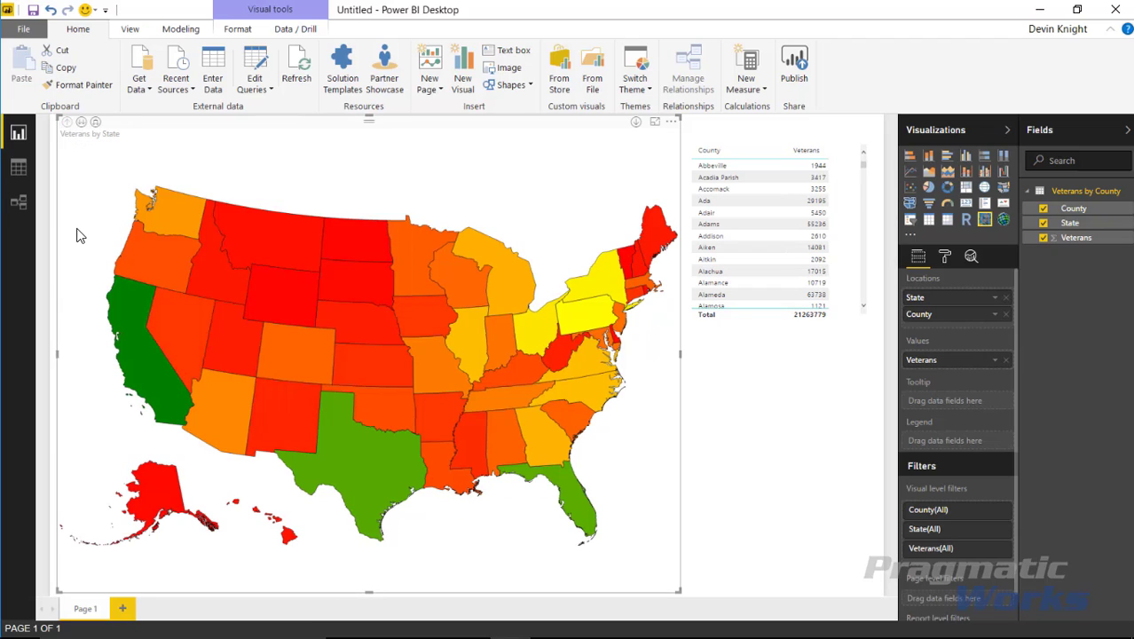
Step: Expand the whole map down one level to State and County, inspect a county, and drill back up to the State level
{"action": "left_click", "coordinate": [98, 124]}
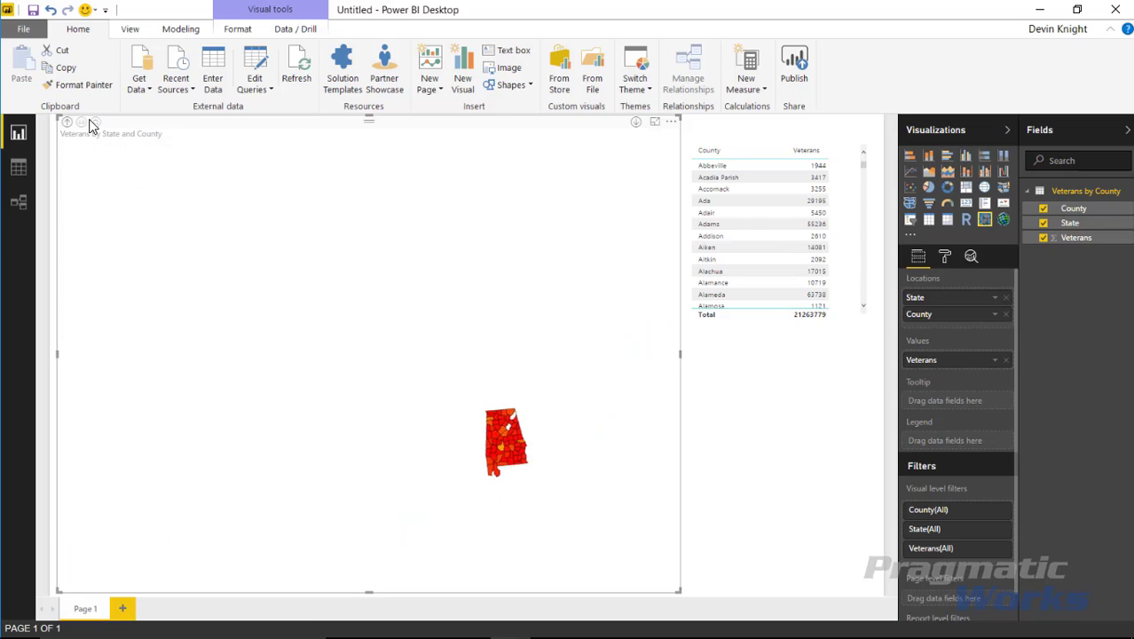
{"action": "mouse_move", "coordinate": [325, 347]}
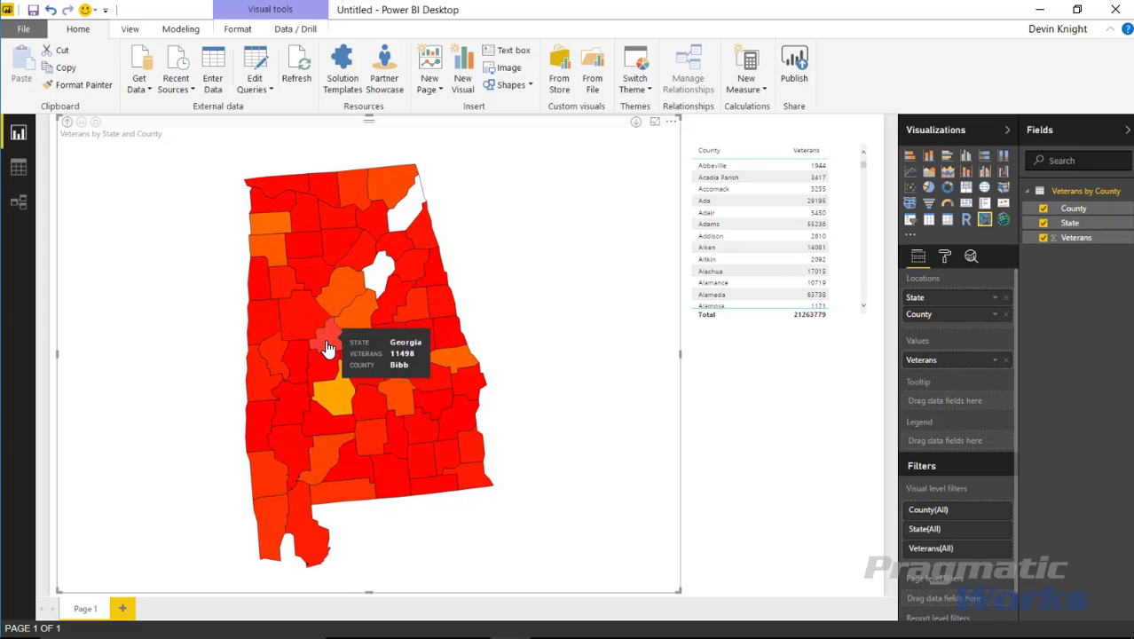
{"action": "left_click", "coordinate": [68, 122]}
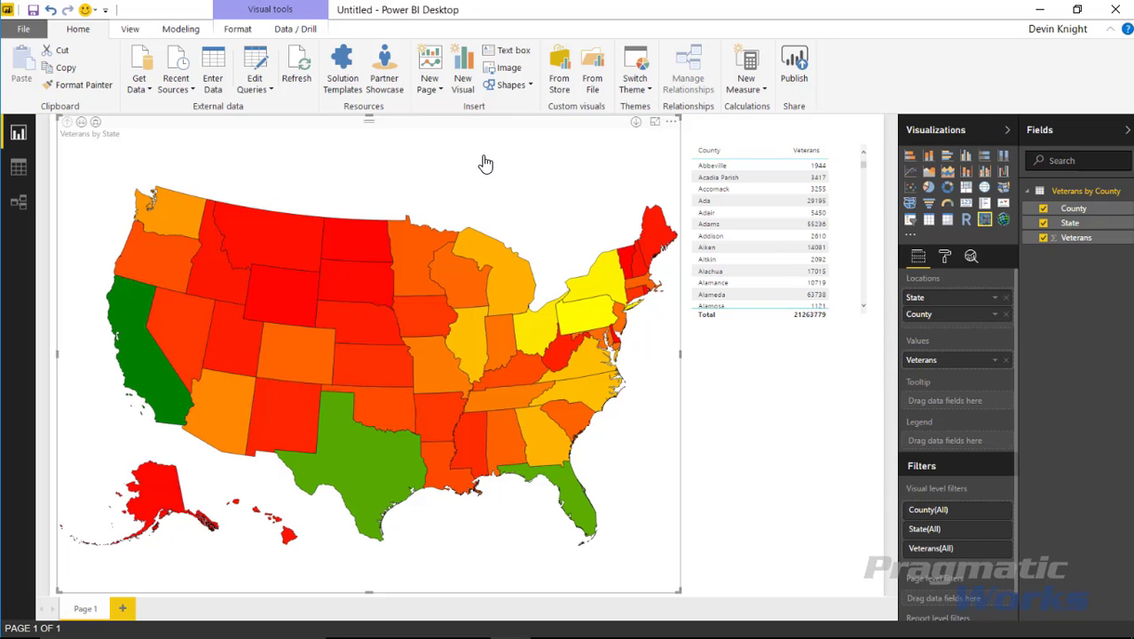
Step: Check selecting and clearing California, drill into its counties using drill mode, and return to the State level
{"action": "left_click", "coordinate": [151, 355]}
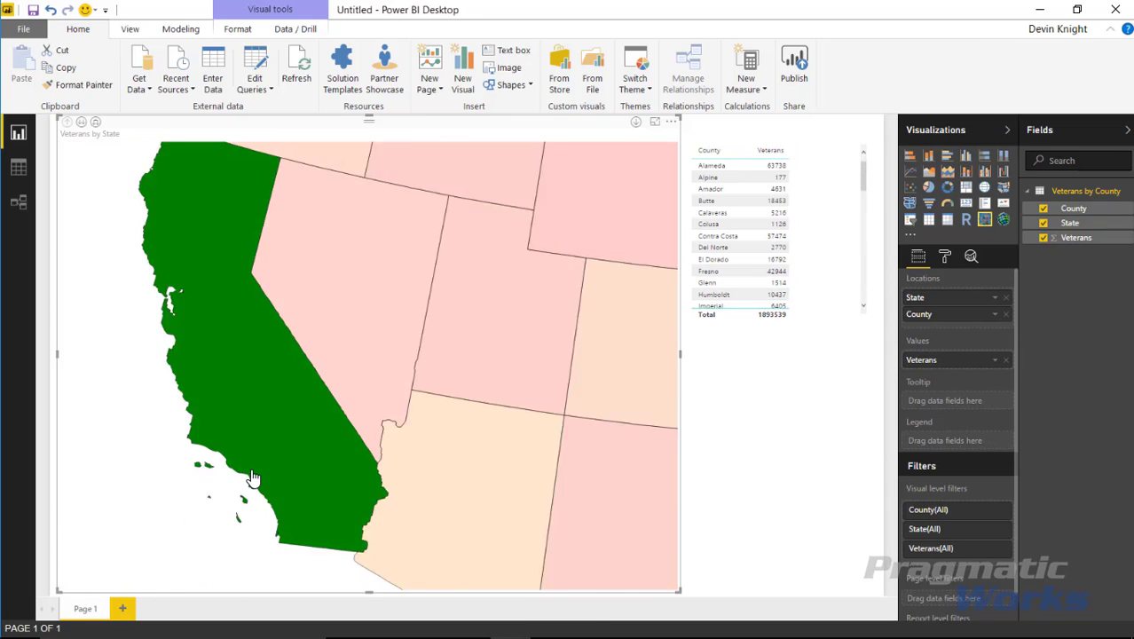
{"action": "left_click", "coordinate": [273, 363]}
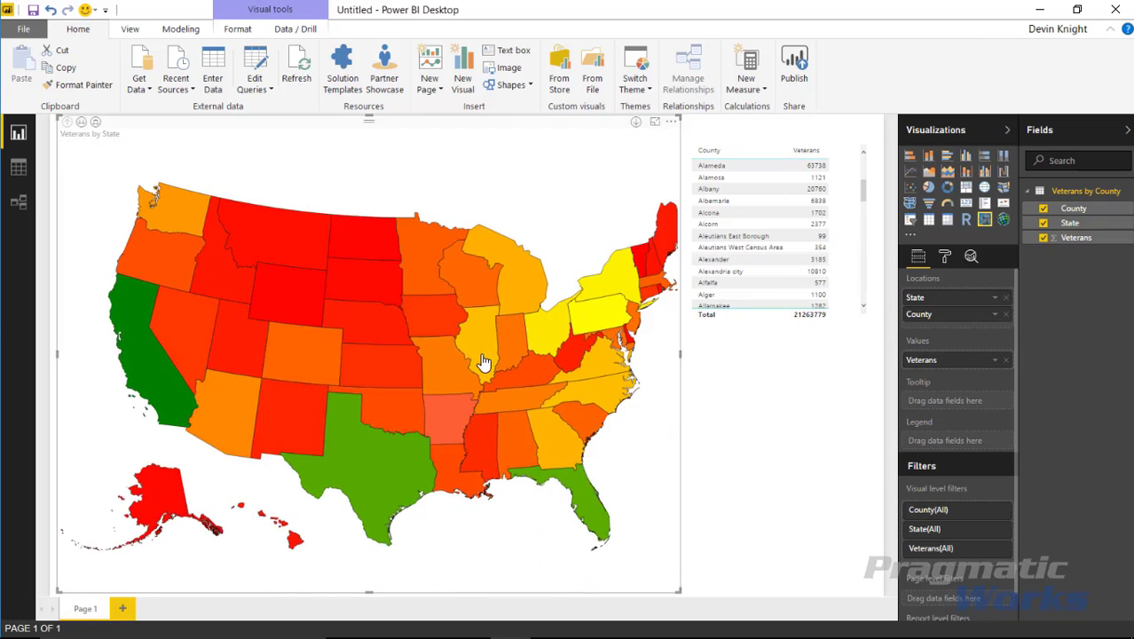
{"action": "left_click", "coordinate": [636, 123]}
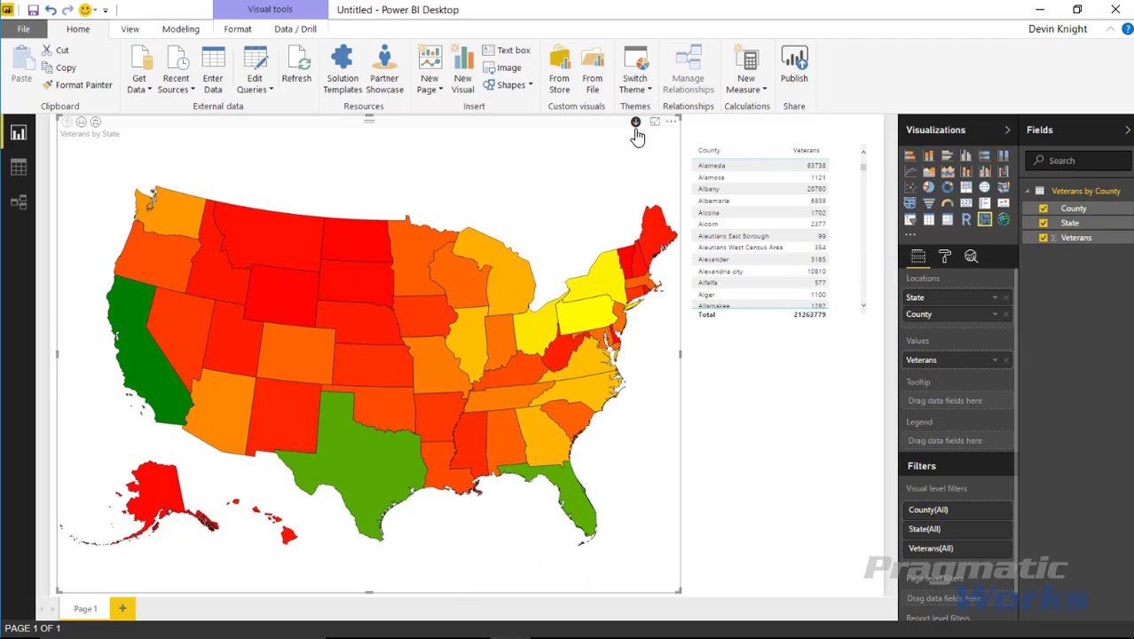
{"action": "left_click", "coordinate": [138, 352]}
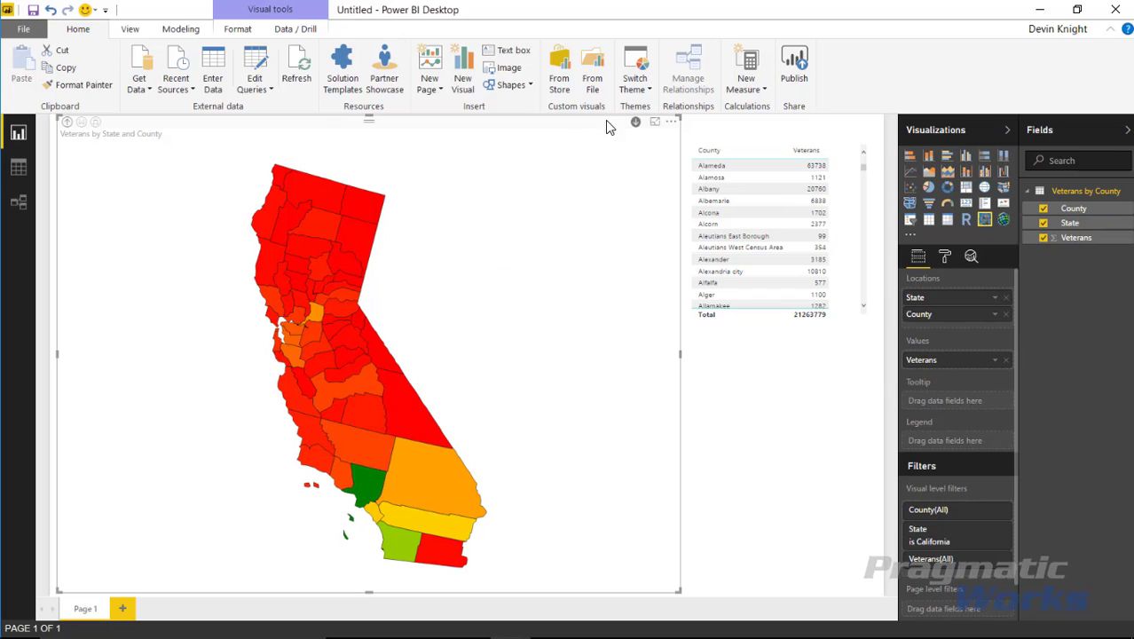
{"action": "left_click", "coordinate": [66, 122]}
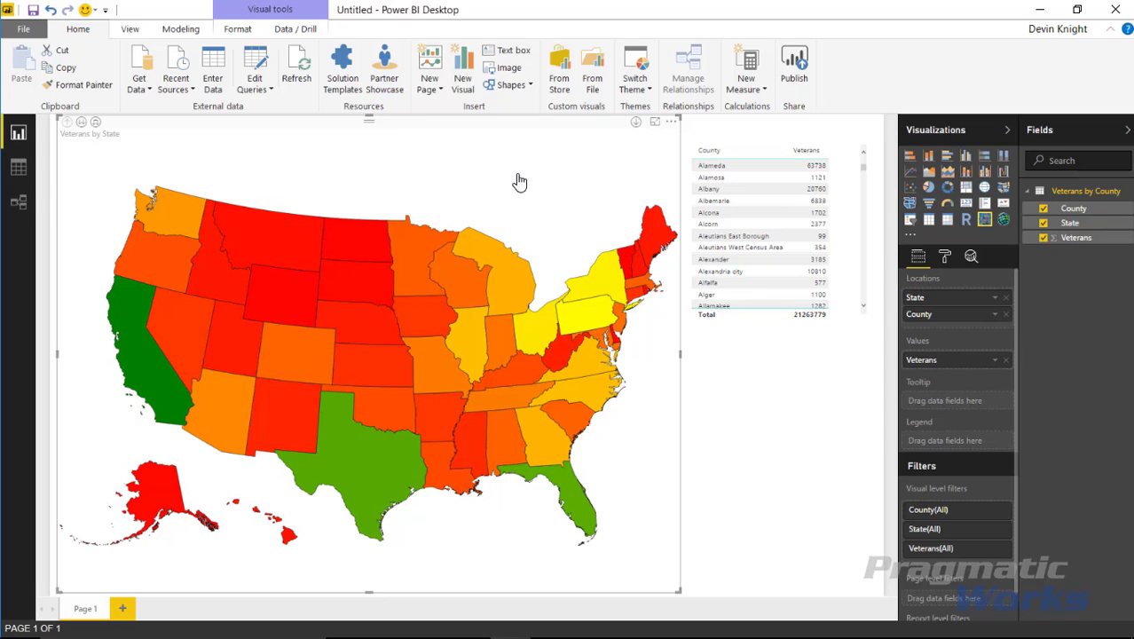
Step: Examine the map's Data colors settings, comparing the value ranges at State and County level and viewing the Minimum color choices
{"action": "left_click", "coordinate": [945, 257]}
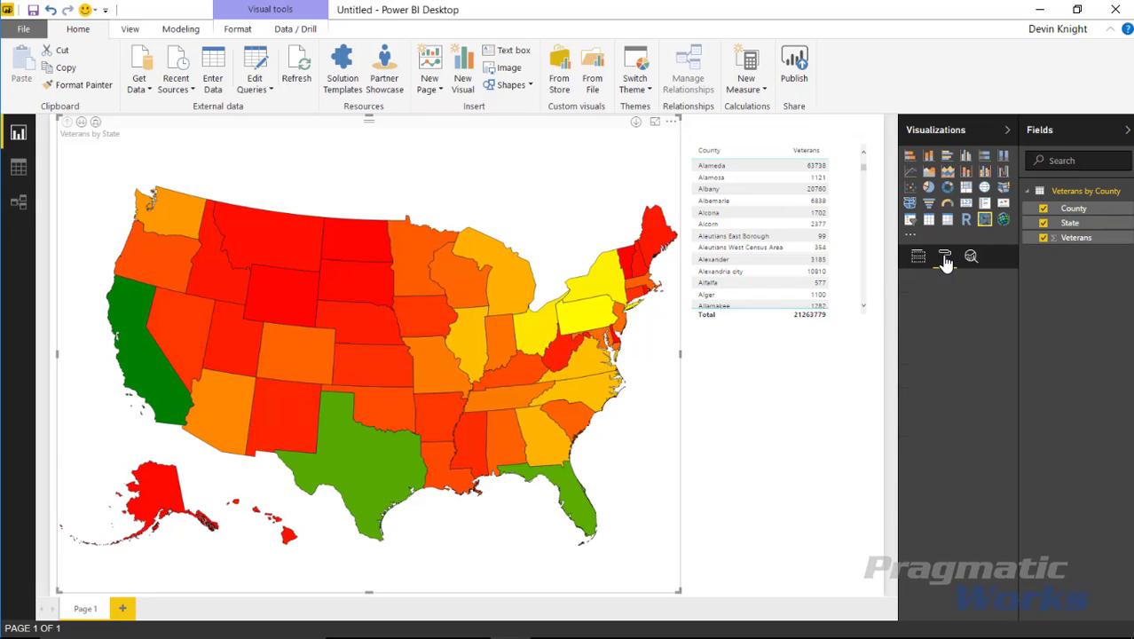
{"action": "left_click", "coordinate": [923, 281]}
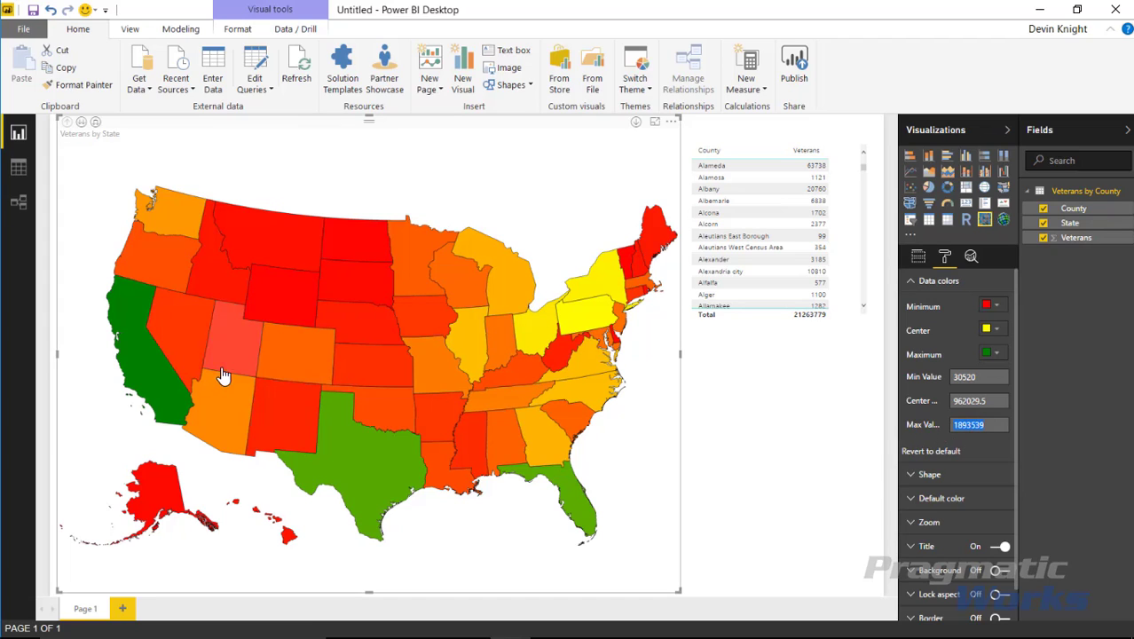
{"action": "mouse_move", "coordinate": [175, 391]}
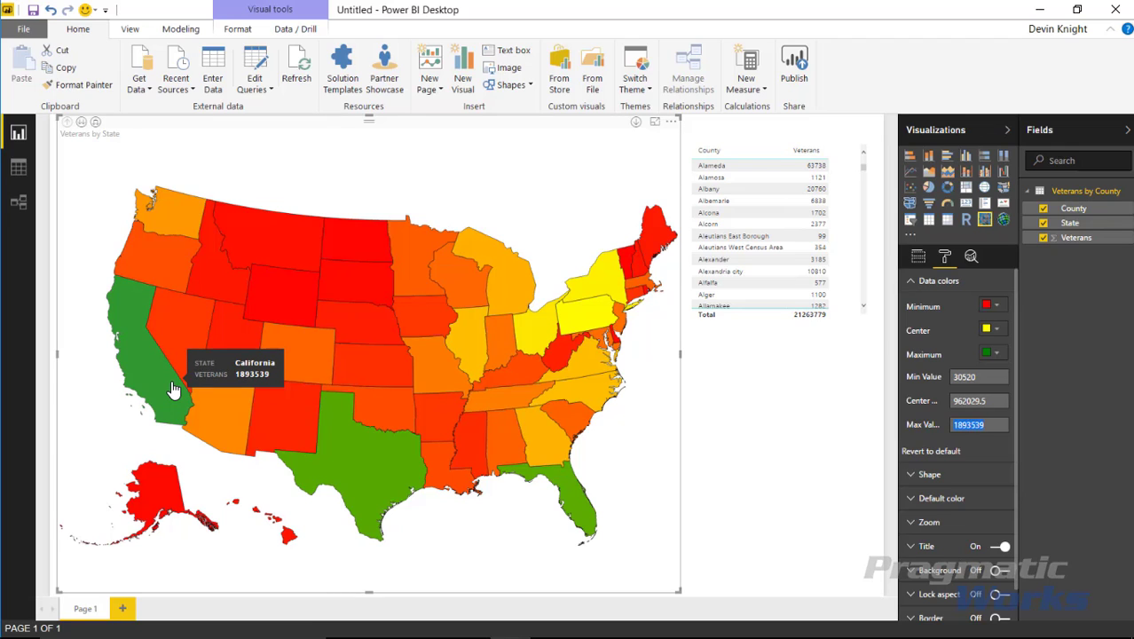
{"action": "left_click", "coordinate": [81, 122]}
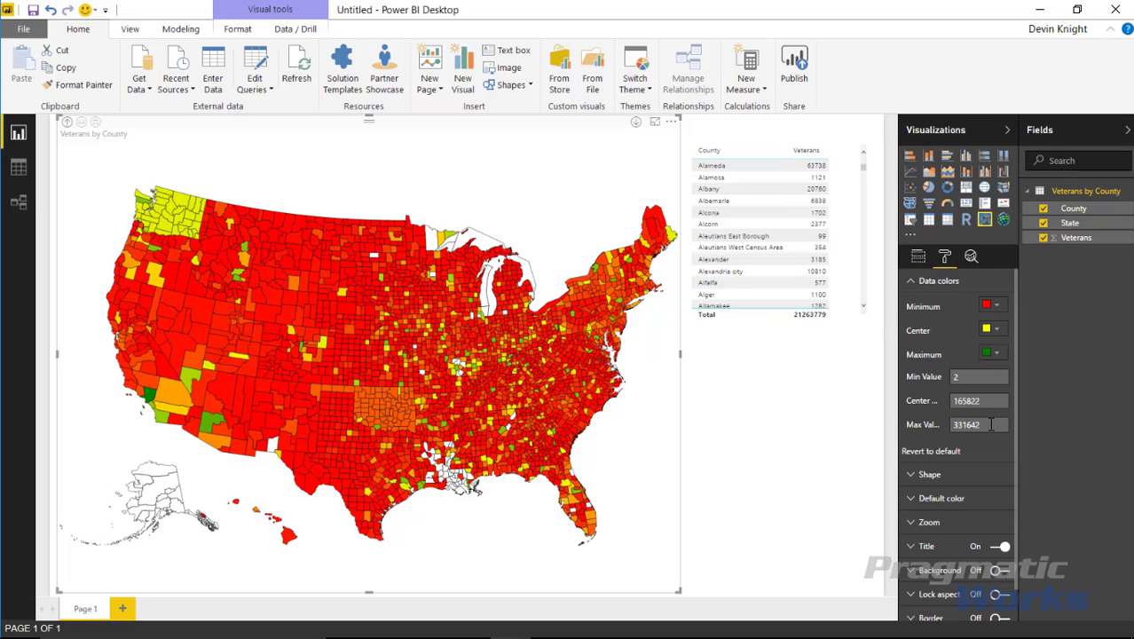
{"action": "left_click", "coordinate": [991, 305]}
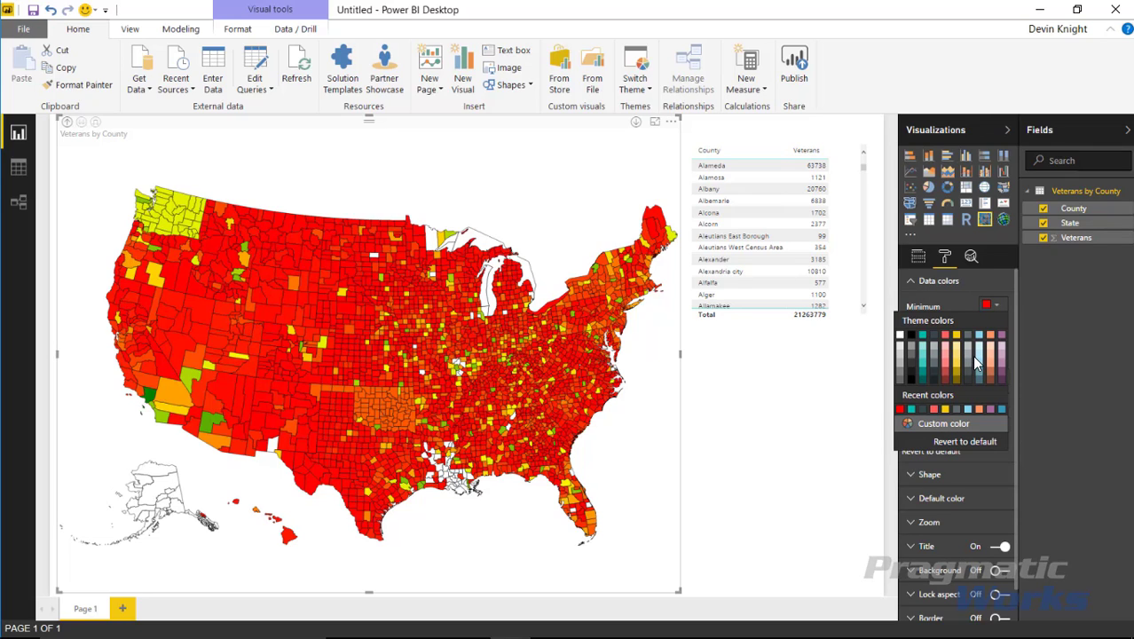
{"action": "left_click", "coordinate": [1027, 323]}
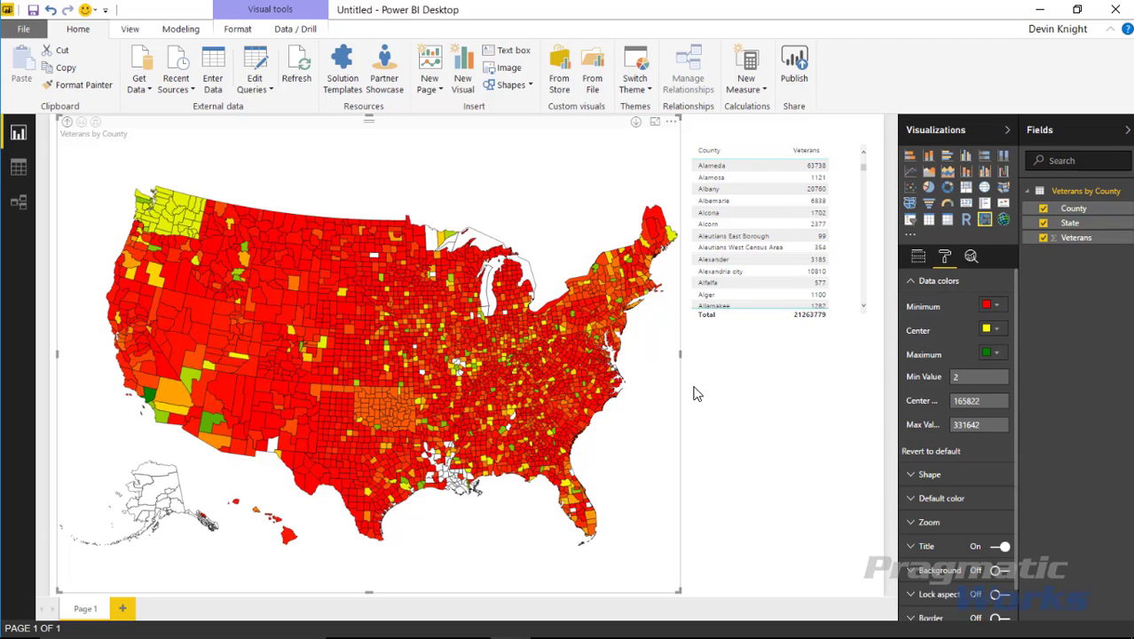
{"action": "left_click", "coordinate": [913, 282]}
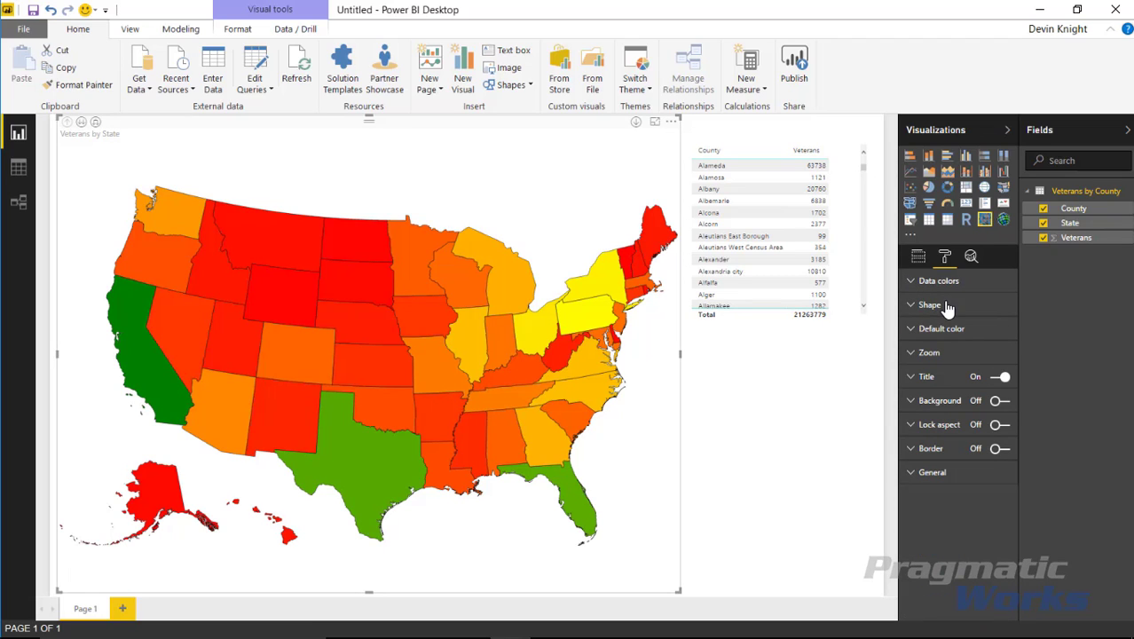
Step: Try a dark purple border color with a border width of 4 on the map's shapes, and revert the Default color settings
{"action": "left_click", "coordinate": [911, 331]}
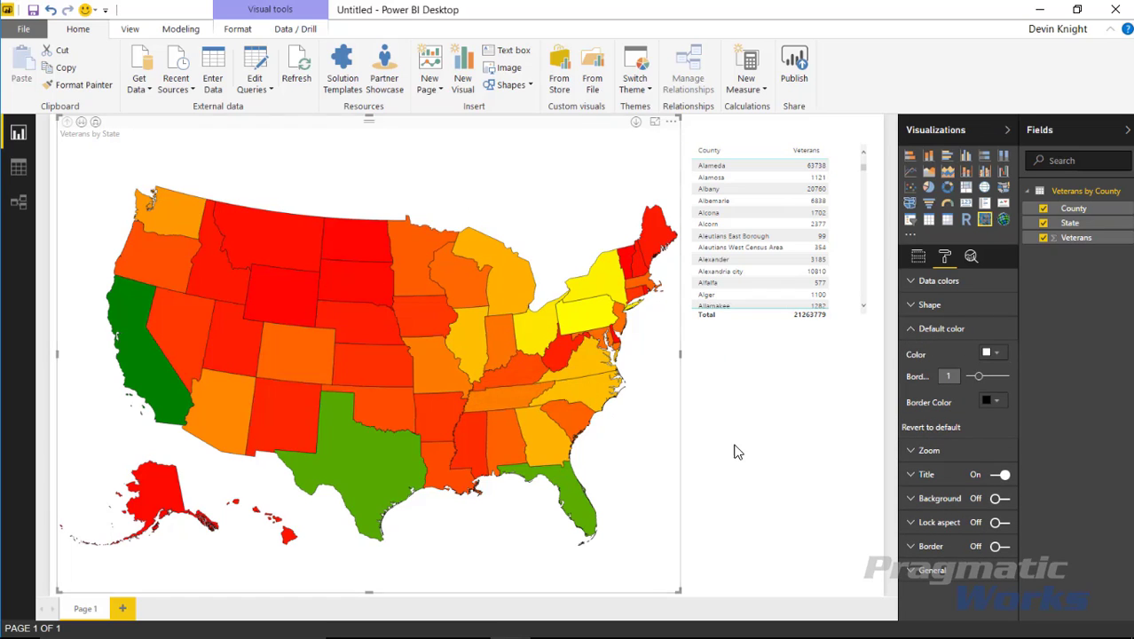
{"action": "left_click", "coordinate": [995, 405]}
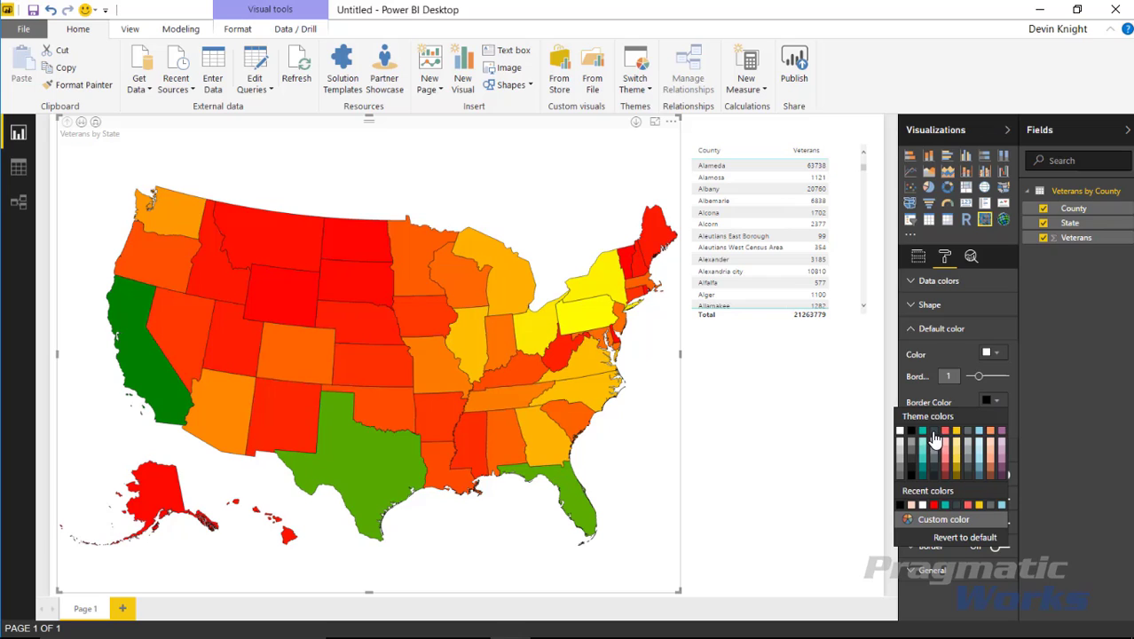
{"action": "left_click", "coordinate": [1001, 469]}
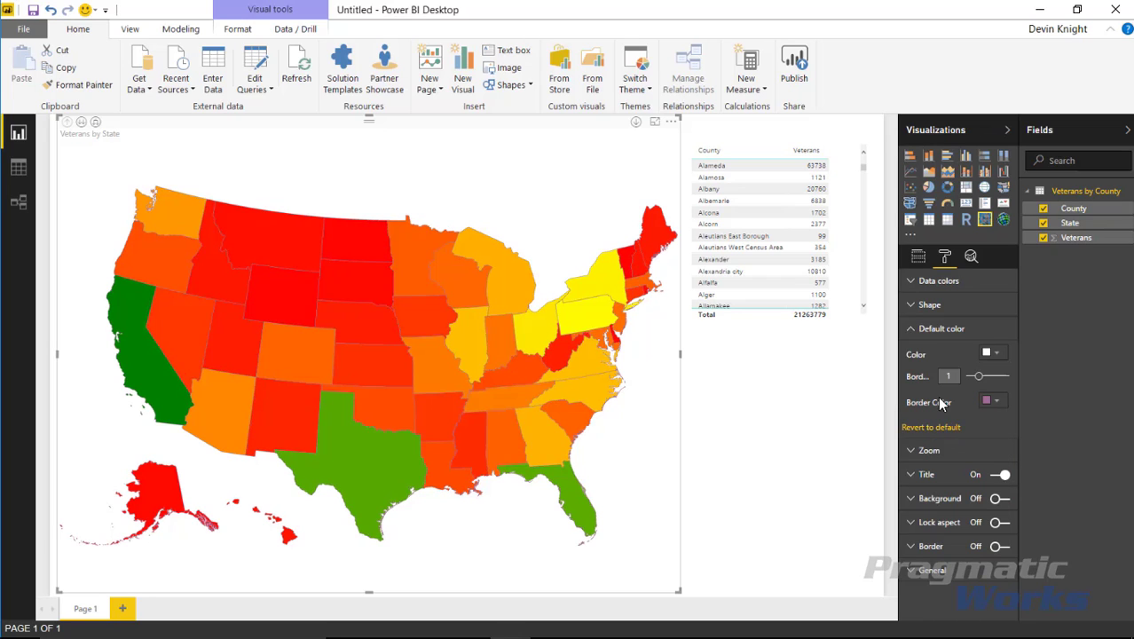
{"action": "left_click_drag", "start_coordinate": [984, 377], "coordinate": [991, 379]}
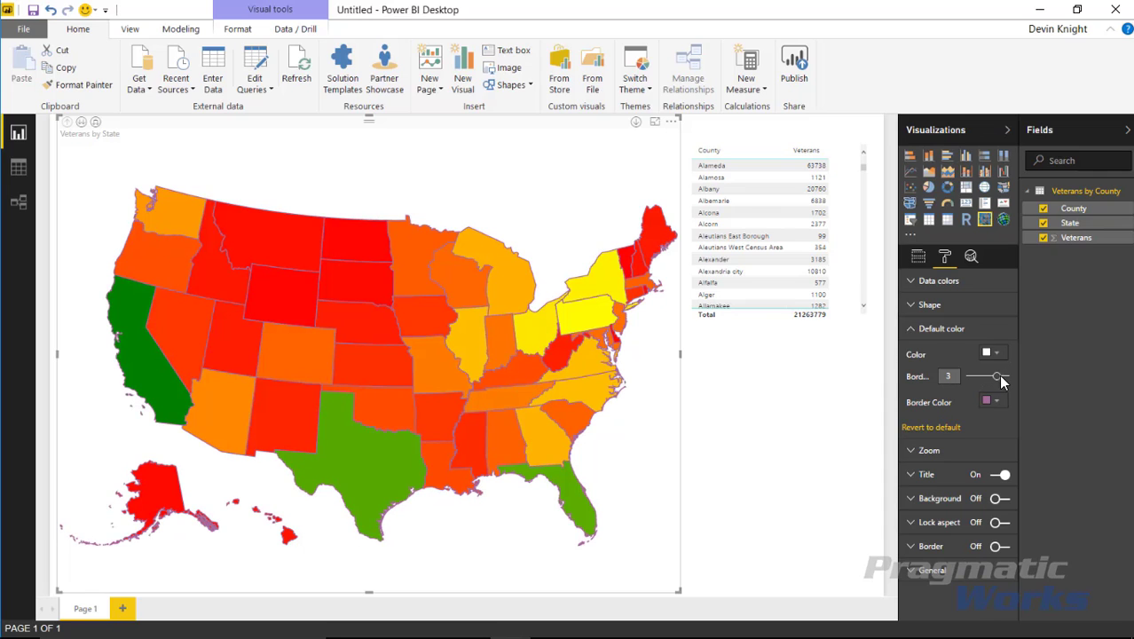
{"action": "left_click_drag", "start_coordinate": [1001, 377], "coordinate": [1006, 376]}
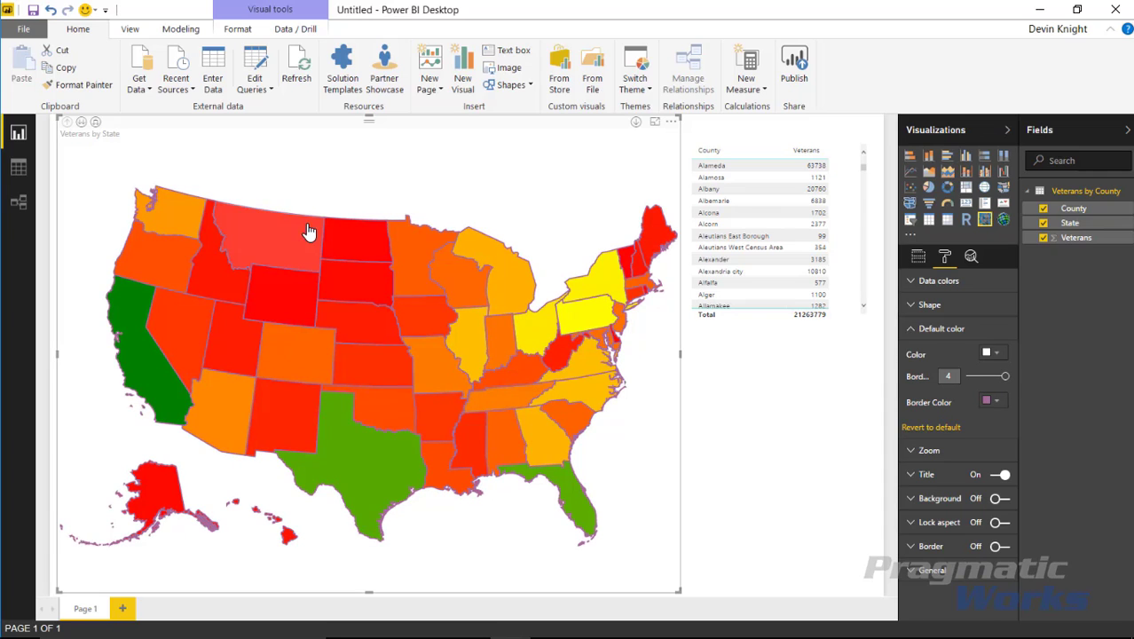
{"action": "mouse_move", "coordinate": [391, 513]}
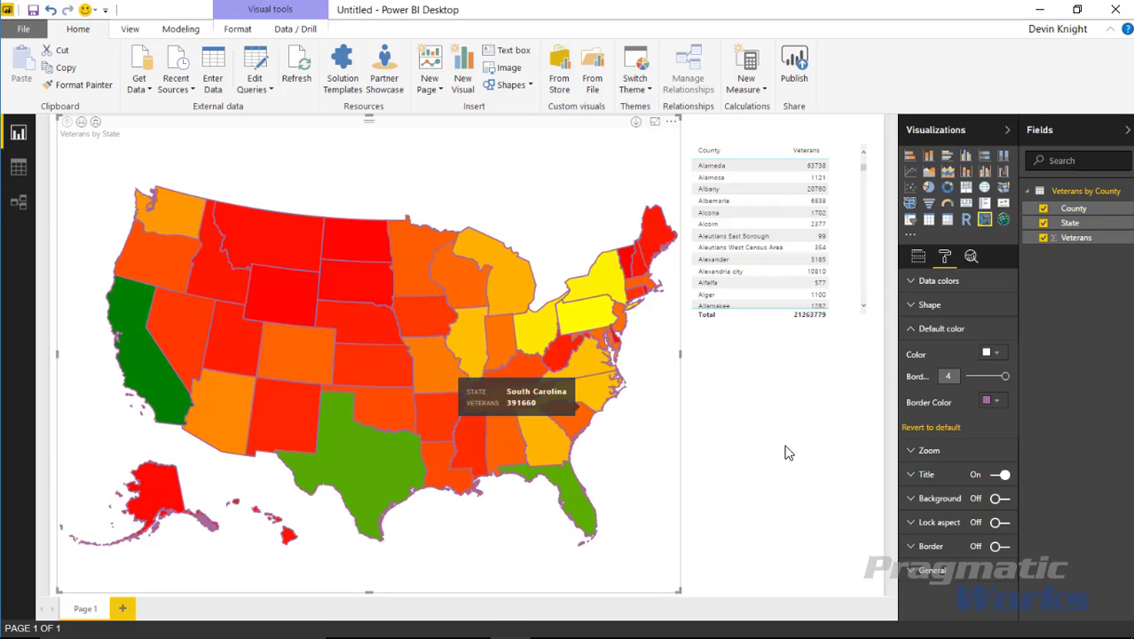
{"action": "left_click", "coordinate": [939, 432]}
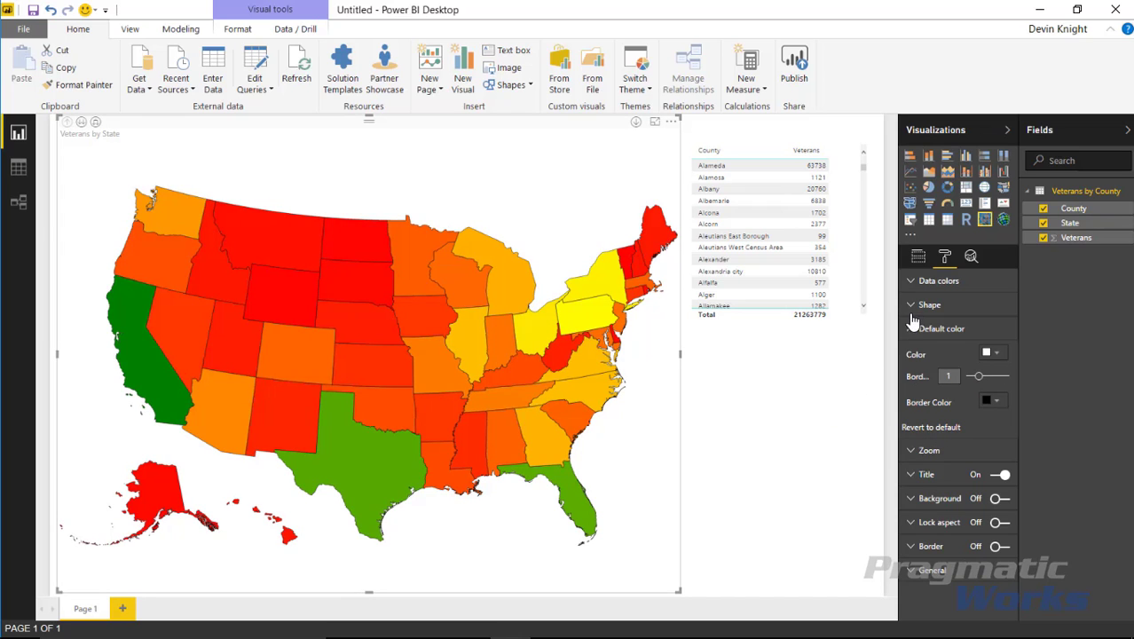
{"action": "left_click", "coordinate": [941, 328]}
Step: Turn off the map's selection zoom in the Zoom settings
{"action": "left_click", "coordinate": [916, 354]}
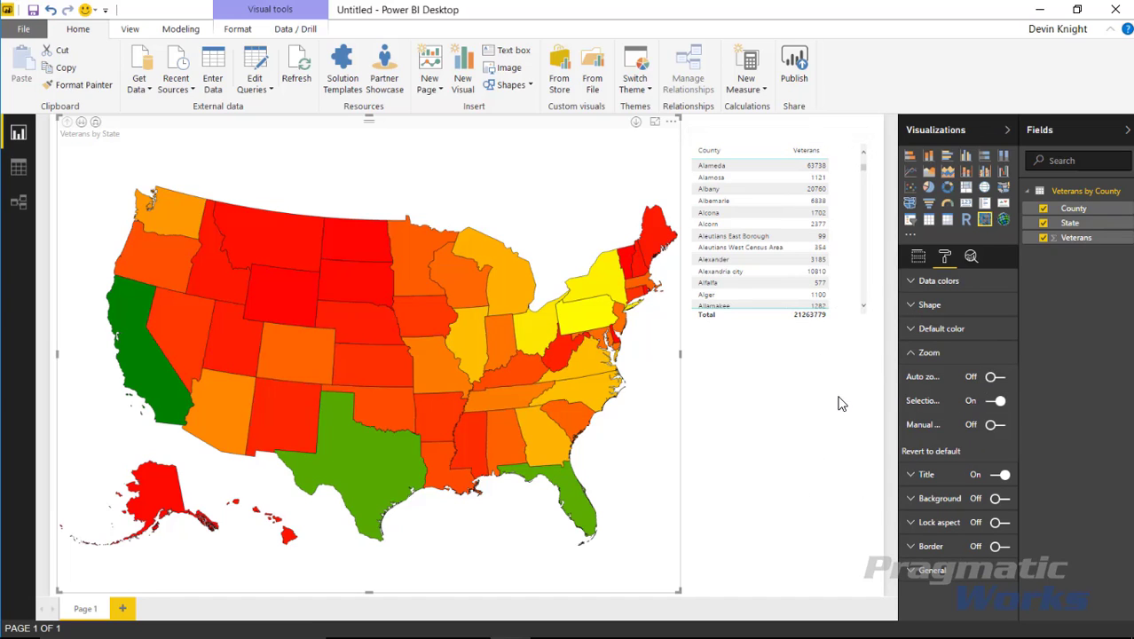
{"action": "mouse_move", "coordinate": [180, 428]}
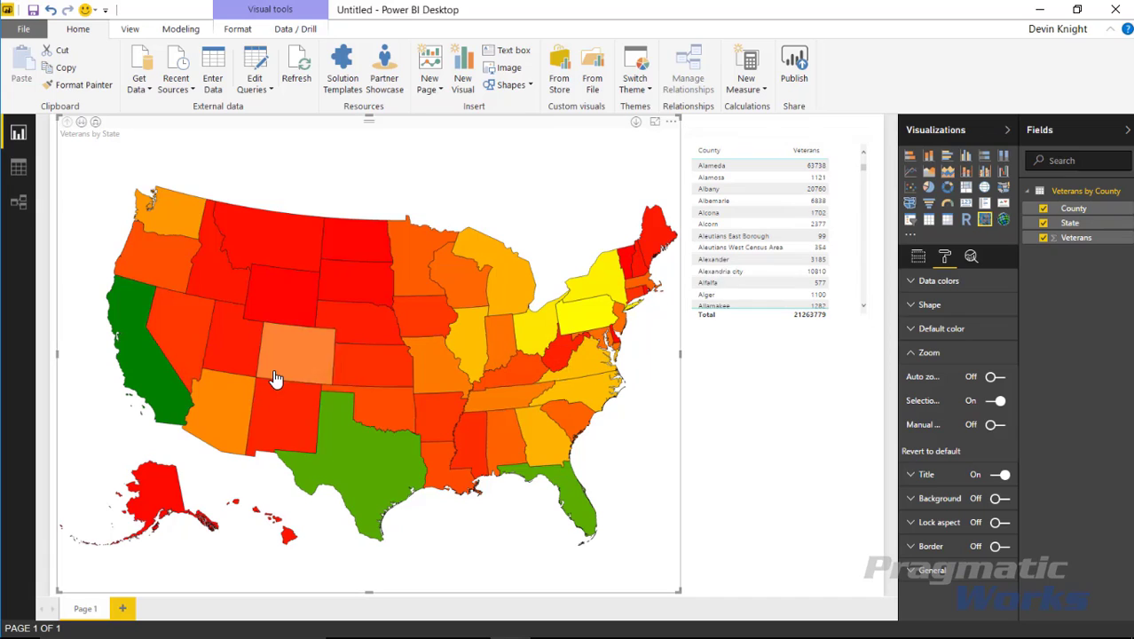
{"action": "mouse_move", "coordinate": [275, 378]}
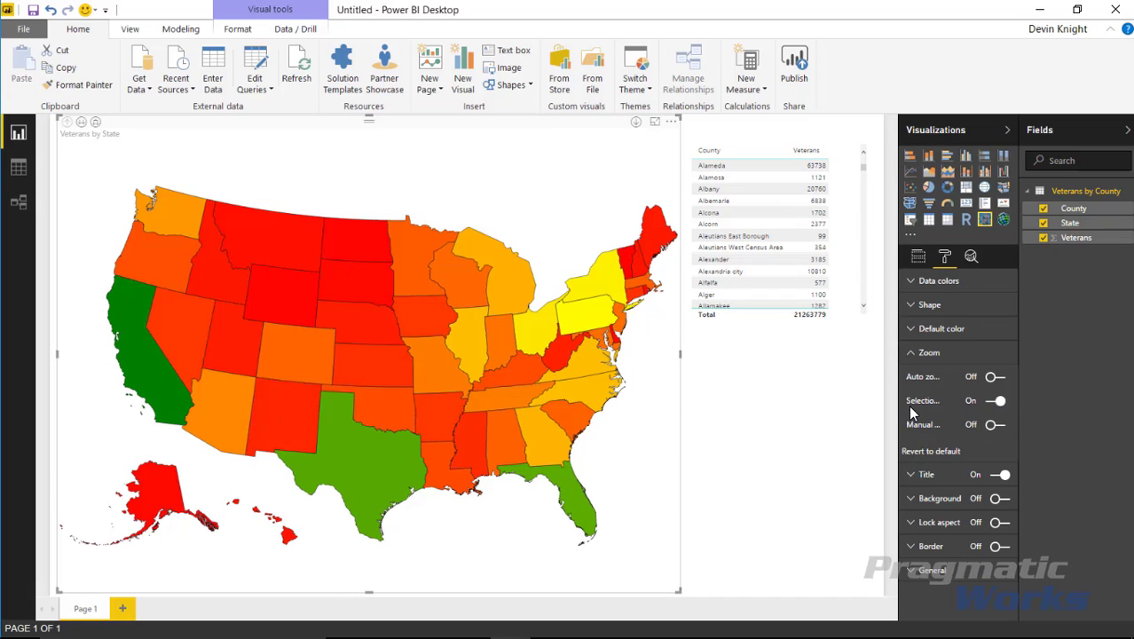
{"action": "left_click", "coordinate": [996, 400]}
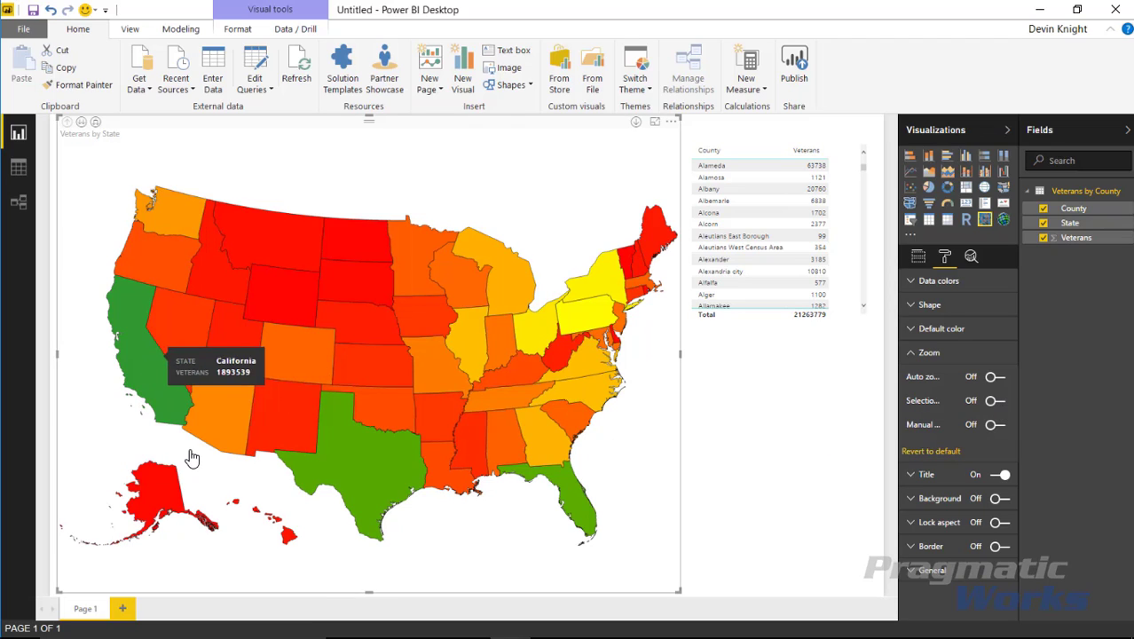
Step: Check how the map responds without selection zoom by selecting several states, including California, Oklahoma and Utah, and clear the selection
{"action": "left_click", "coordinate": [162, 367]}
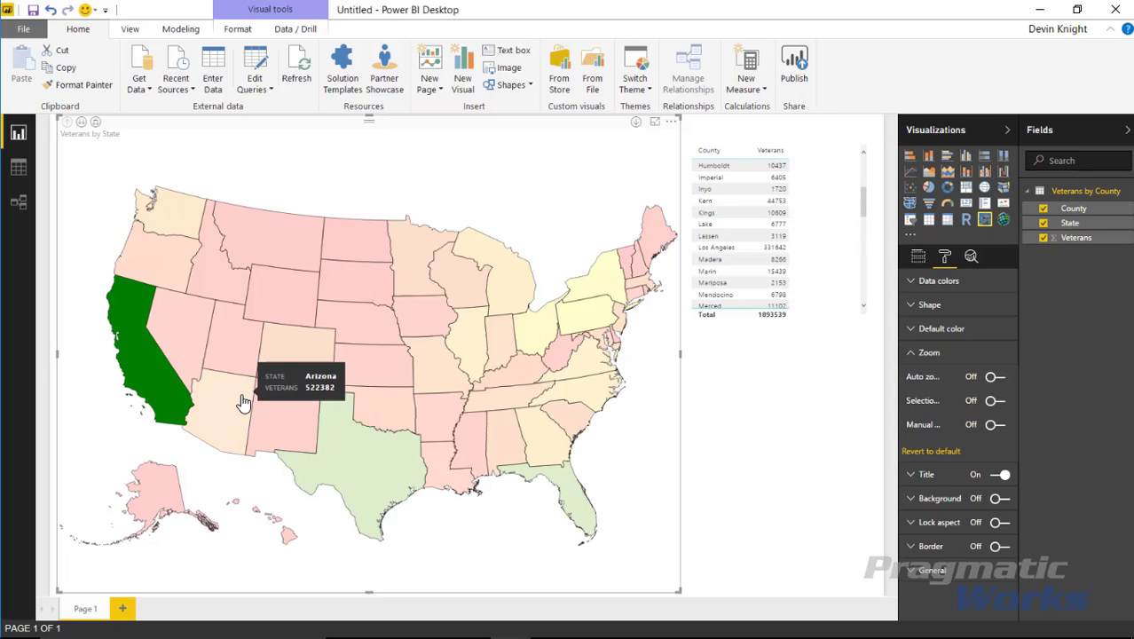
{"action": "left_click", "coordinate": [297, 253]}
{"action": "left_click", "coordinate": [366, 322]}
{"action": "left_click", "coordinate": [399, 395]}
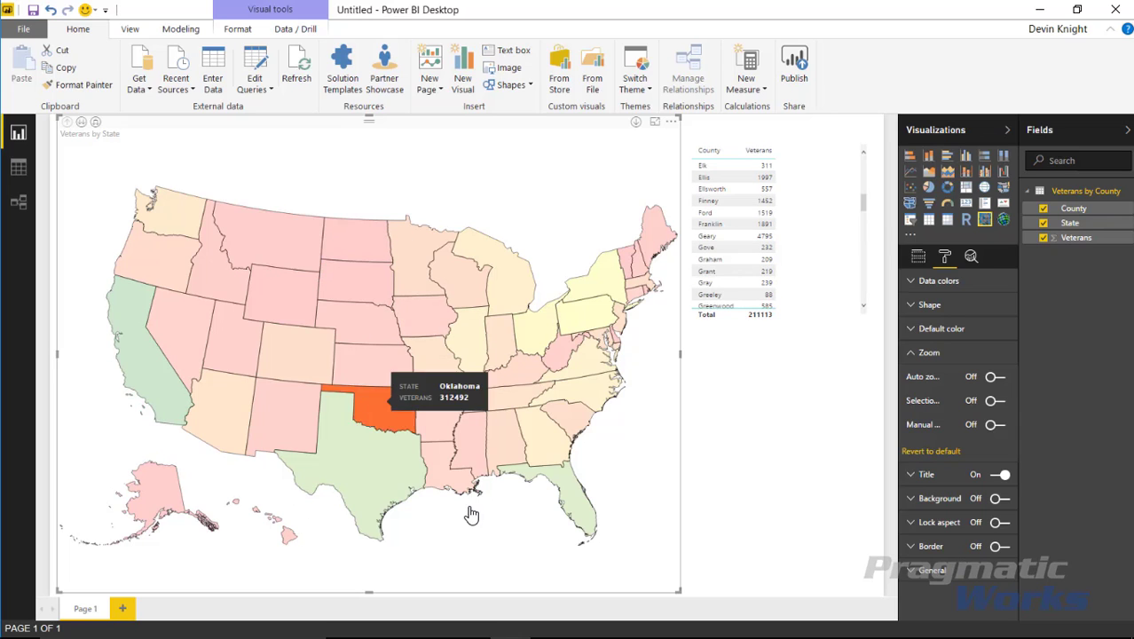
{"action": "left_click", "coordinate": [293, 355]}
{"action": "left_click", "coordinate": [258, 360]}
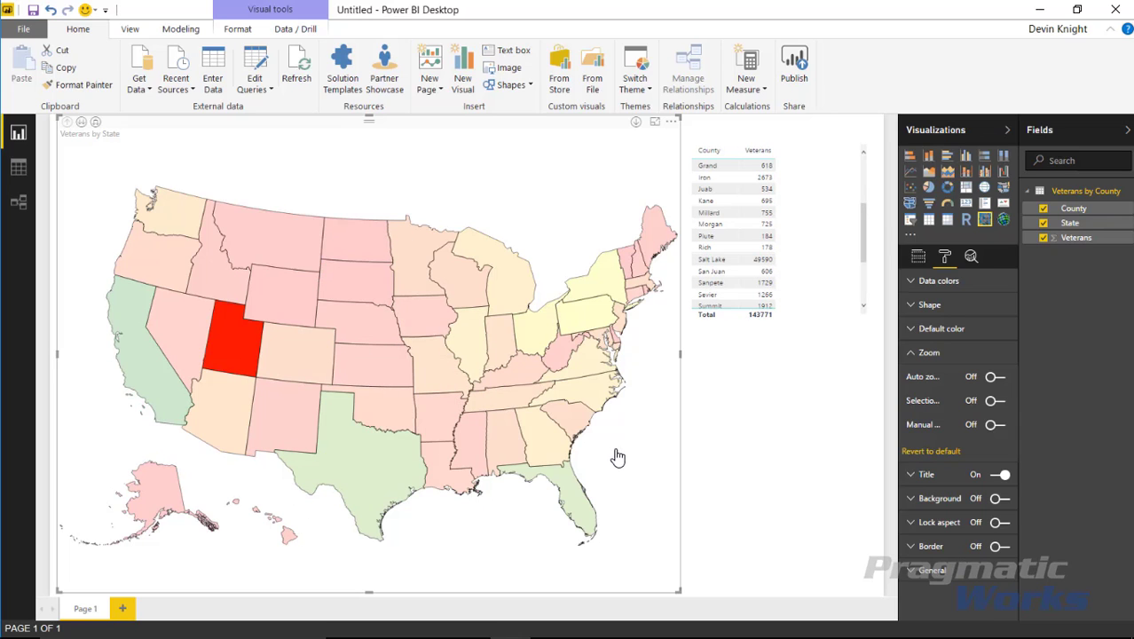
{"action": "left_click", "coordinate": [235, 354]}
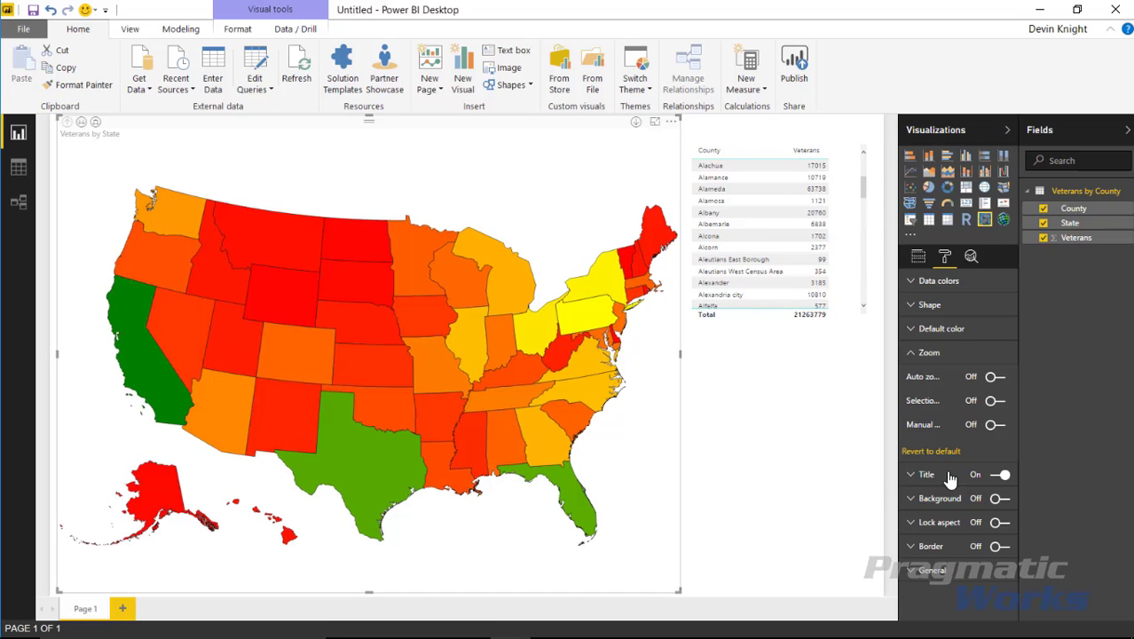
Step: Turn on both selection zoom and manual zoom for the map, and test zooming in and out over different areas
{"action": "left_click", "coordinate": [995, 400]}
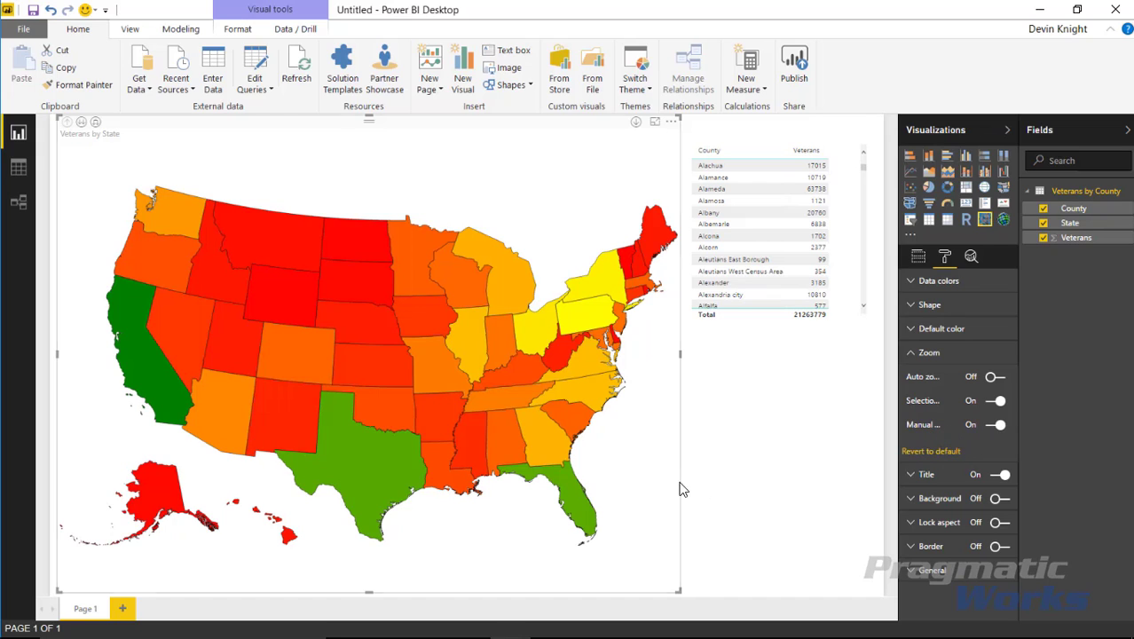
{"action": "mouse_move", "coordinate": [311, 397]}
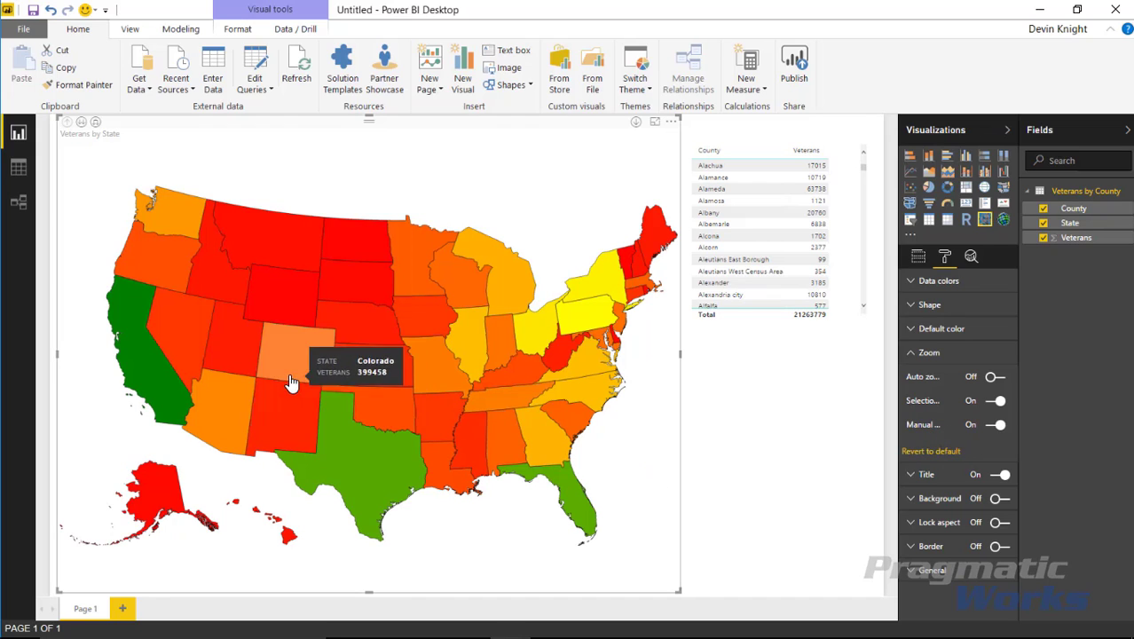
{"action": "mouse_move", "coordinate": [111, 302]}
{"action": "scroll", "coordinate": [96, 304], "scroll_direction": "up", "scroll_amount": 5}
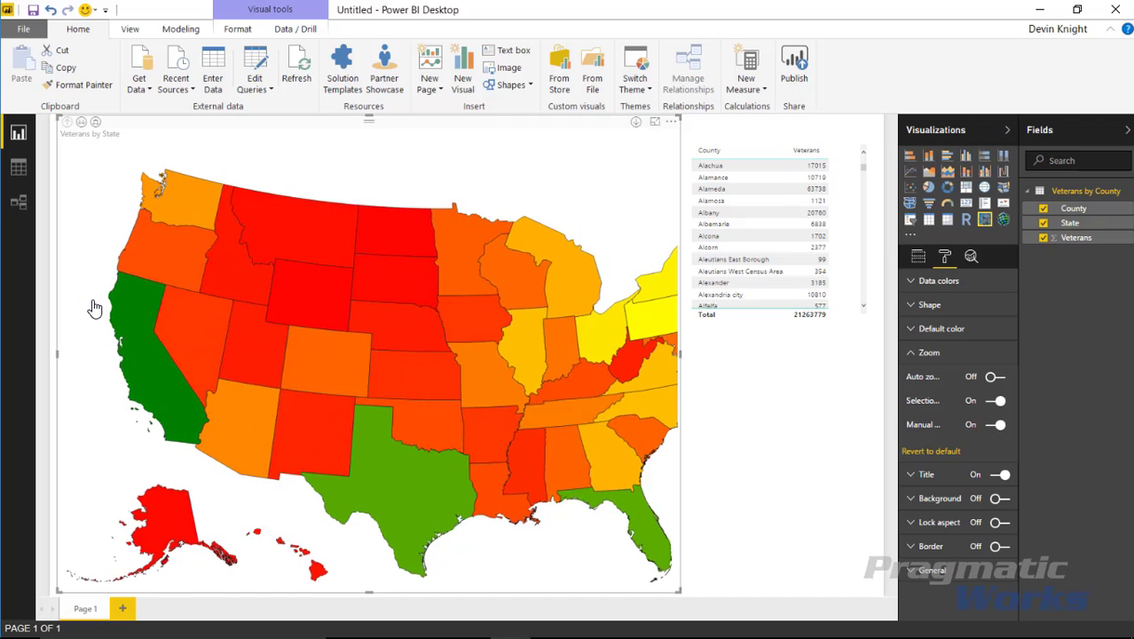
{"action": "scroll", "coordinate": [96, 308], "scroll_direction": "down", "scroll_amount": 5}
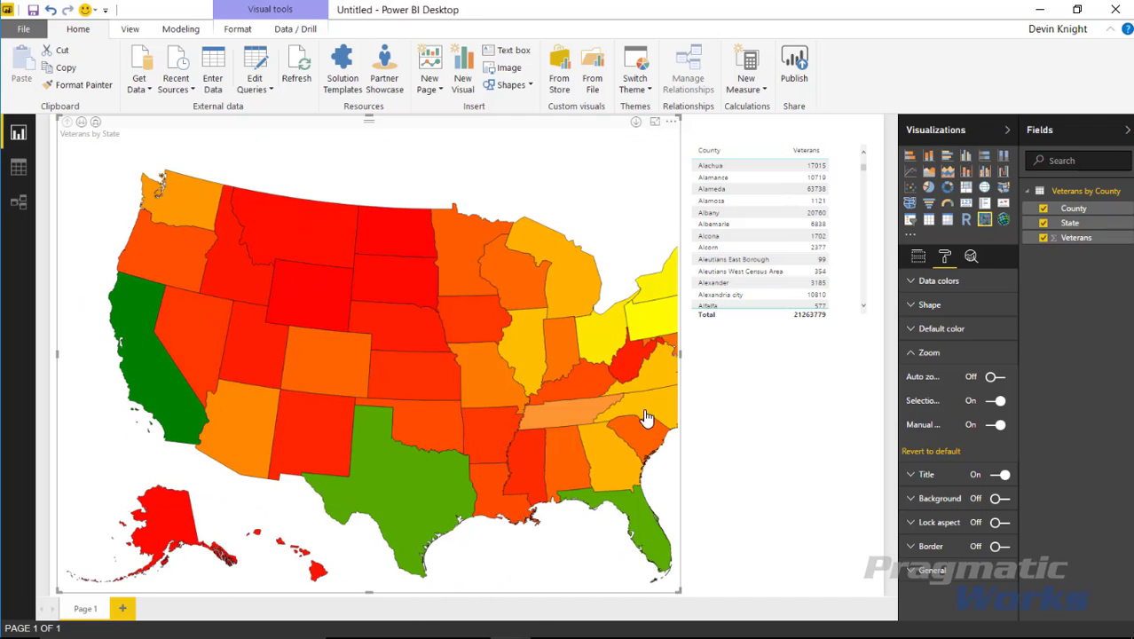
{"action": "scroll", "coordinate": [578, 340], "scroll_direction": "up", "scroll_amount": 4}
{"action": "scroll", "coordinate": [579, 340], "scroll_direction": "down", "scroll_amount": 4}
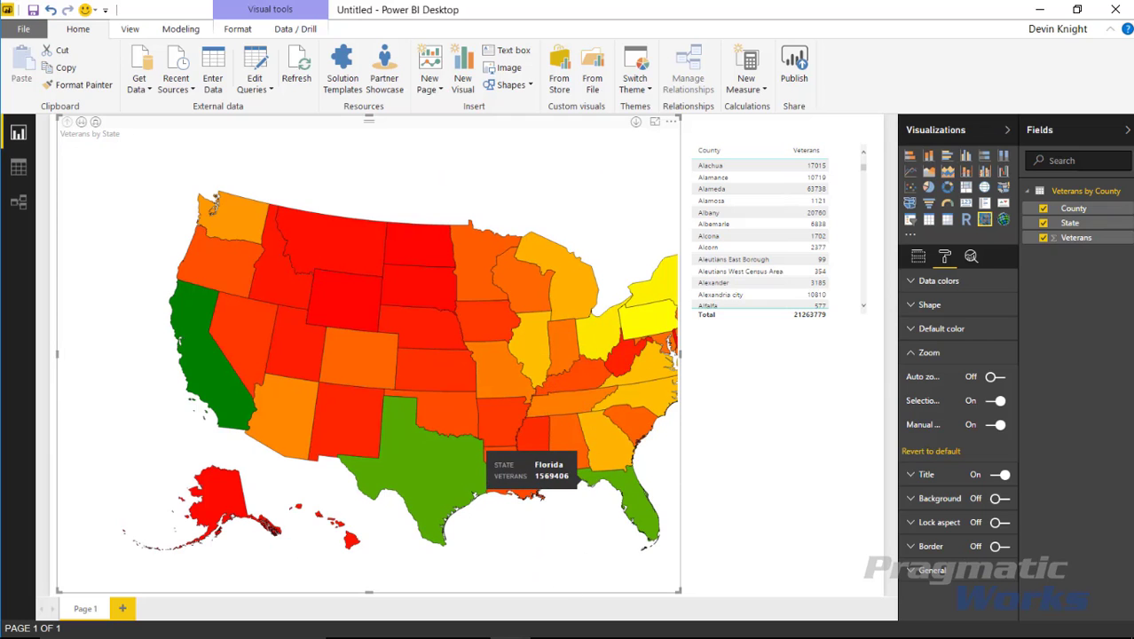
Step: Turn off the map's manual zoom and its title
{"action": "scroll", "coordinate": [159, 351], "scroll_direction": "up", "scroll_amount": 5}
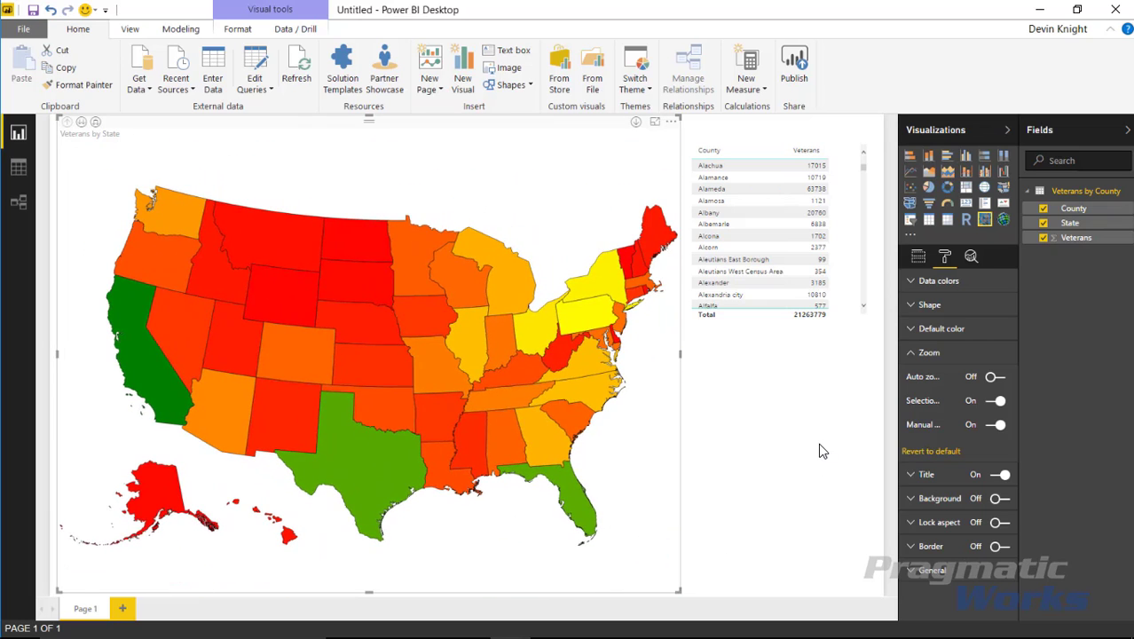
{"action": "left_click", "coordinate": [995, 424]}
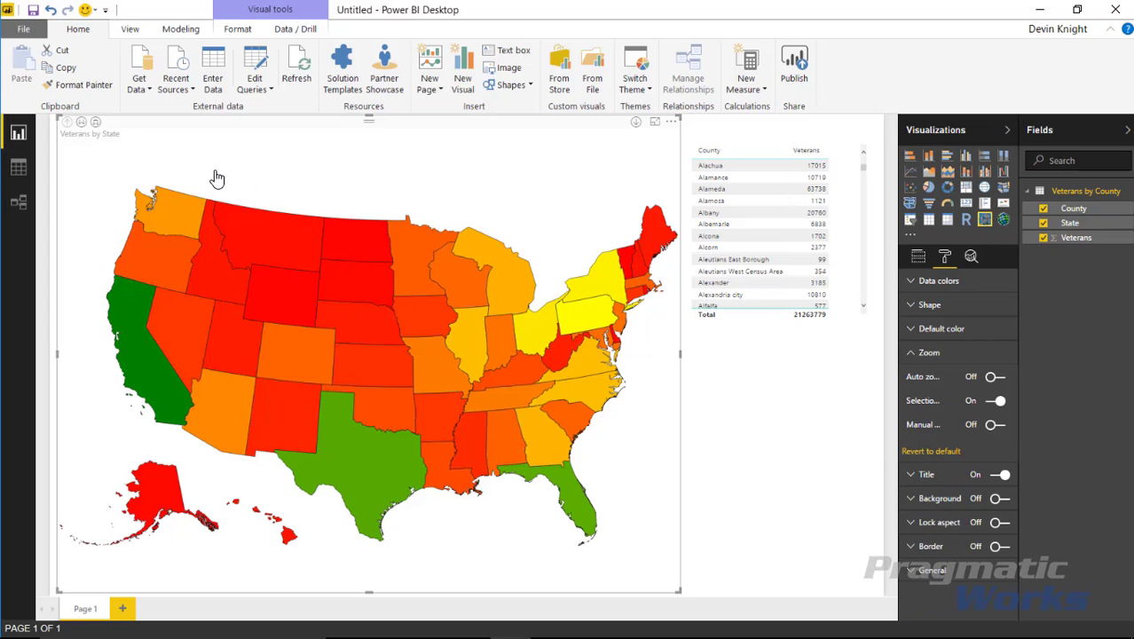
{"action": "left_click", "coordinate": [1000, 474]}
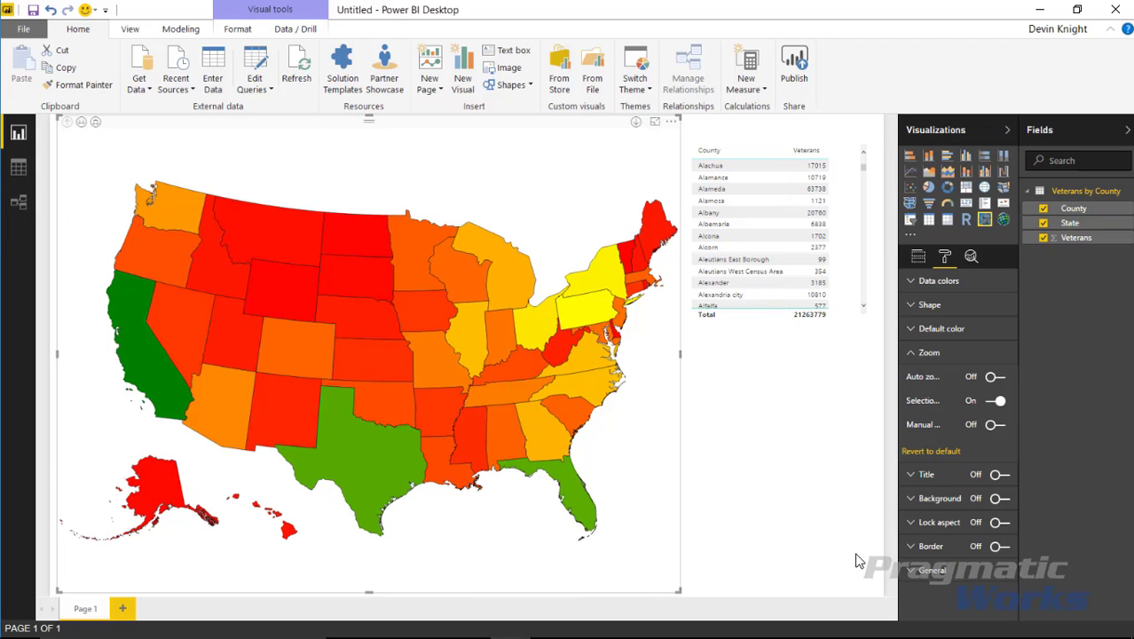
Step: Resize the map to be slightly narrower and taller on the report page, and deselect it
{"action": "mouse_move", "coordinate": [679, 589]}
{"action": "left_mouse_down"}
{"action": "mouse_move", "coordinate": [519, 466]}
{"action": "mouse_move", "coordinate": [665, 580]}
{"action": "mouse_move", "coordinate": [671, 604]}
{"action": "left_mouse_up"}
{"action": "left_click", "coordinate": [731, 522]}
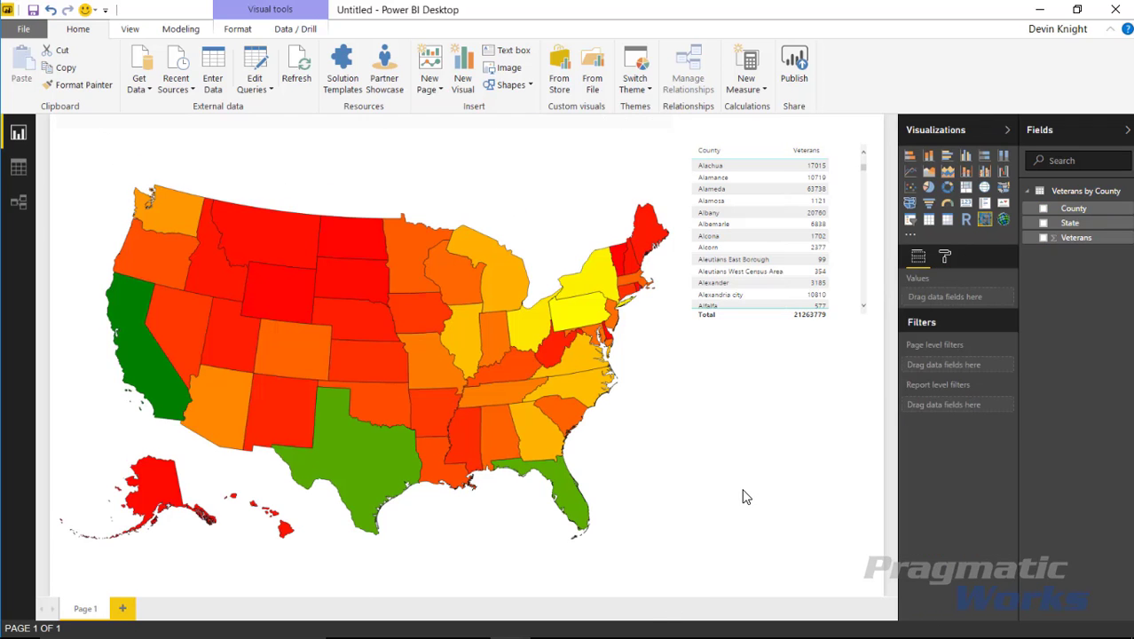
Step: Drill the map down from states to the county level to view it, and drill back up to the states
{"action": "mouse_move", "coordinate": [607, 487]}
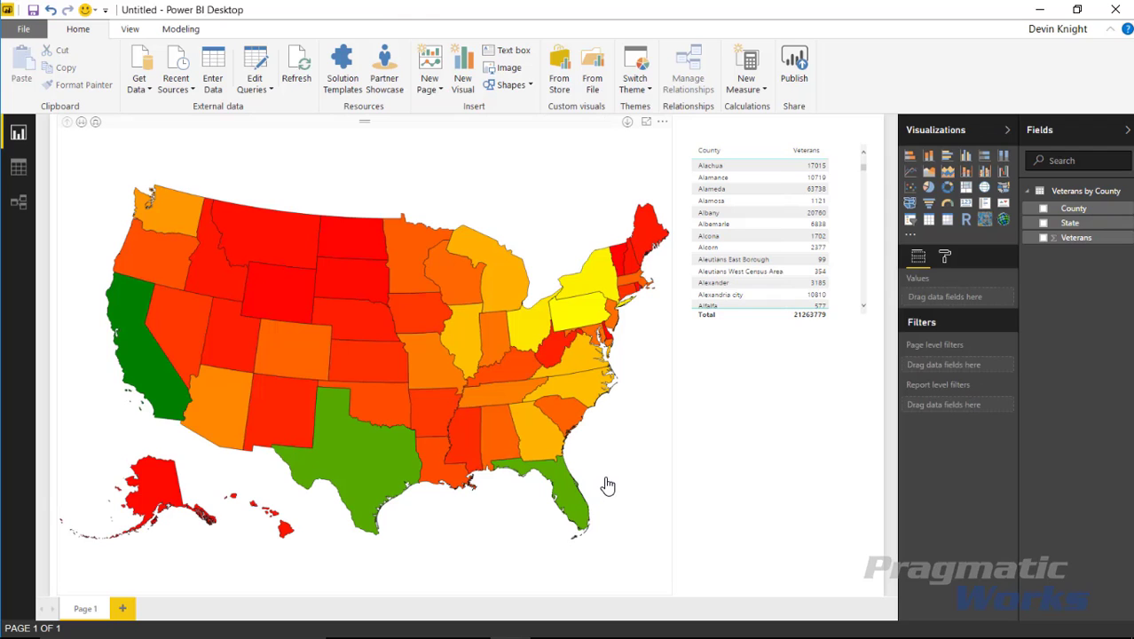
{"action": "left_click", "coordinate": [99, 307]}
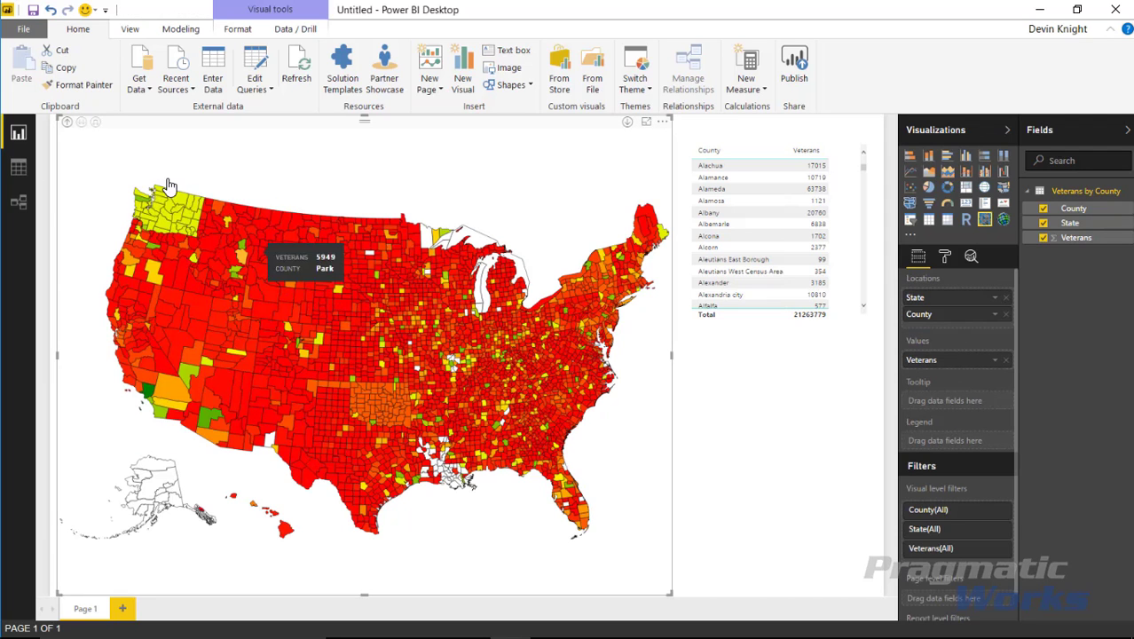
{"action": "left_click", "coordinate": [67, 122]}
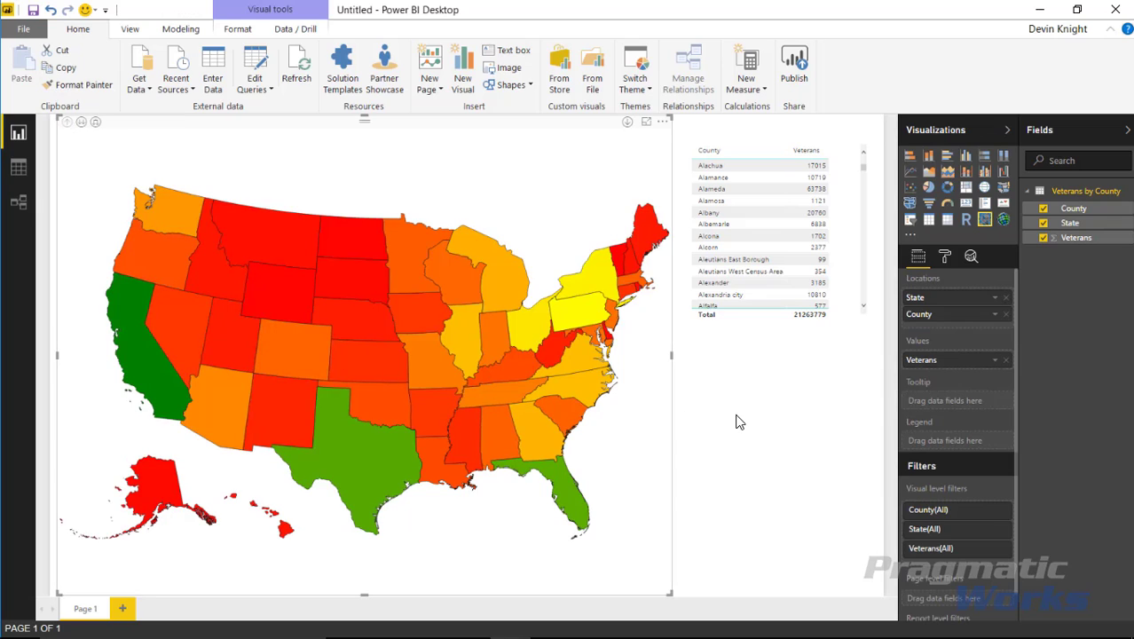